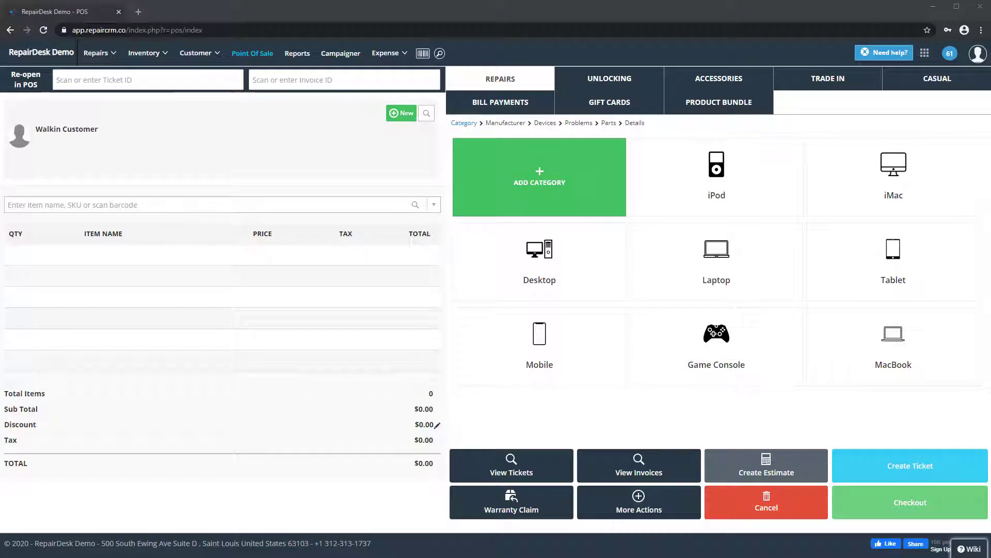
Enable the recurring billing module under Store Settings > Recurring Billing.
click(925, 53)
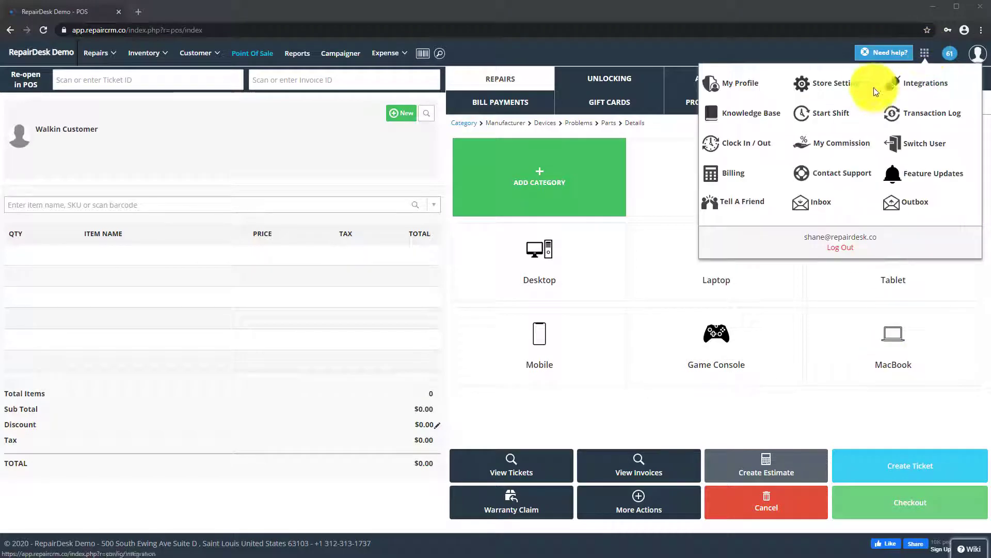
click(853, 89)
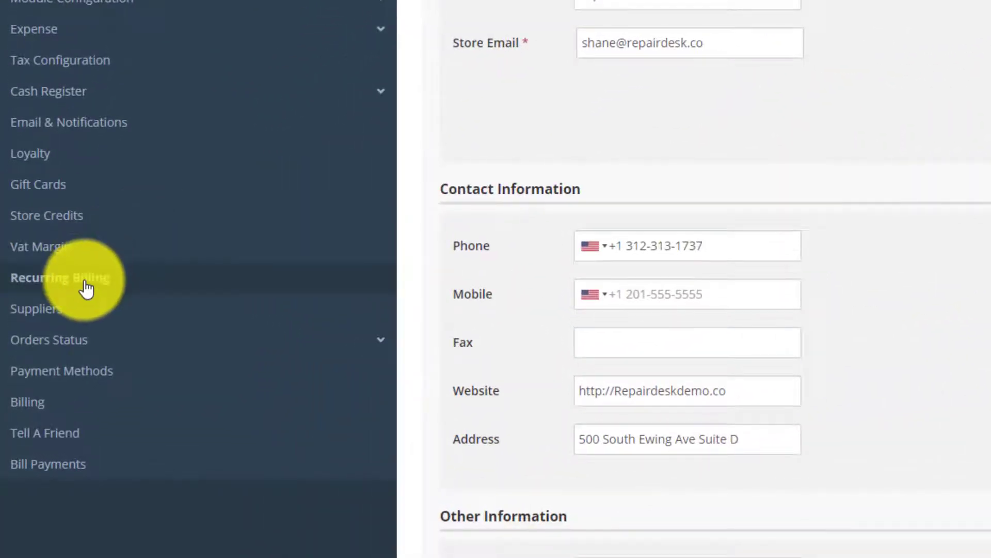
click(86, 286)
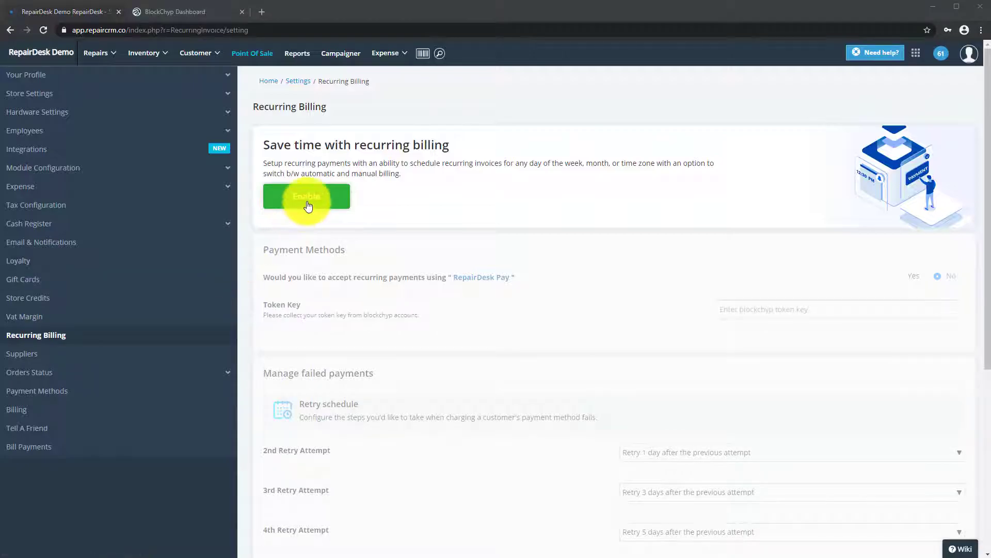
click(308, 206)
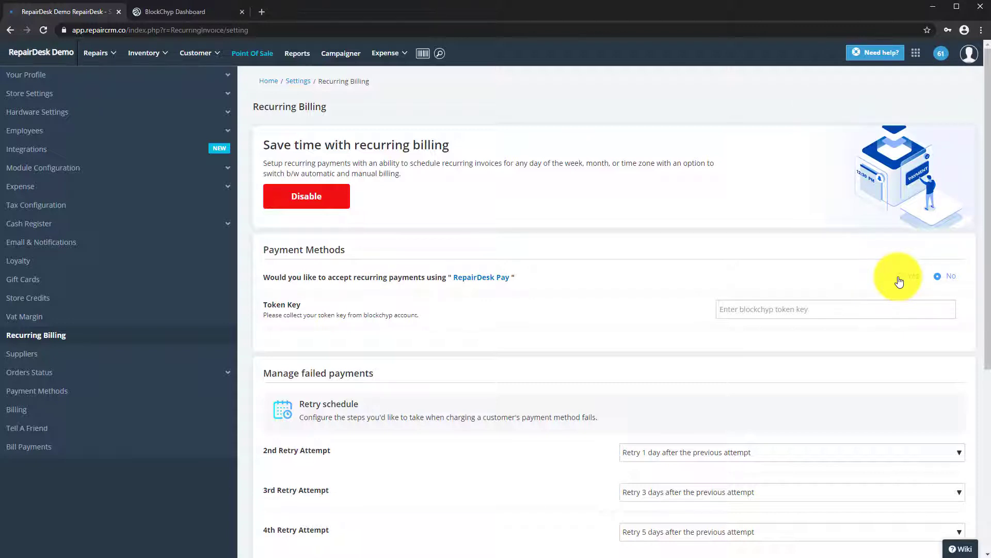
Accept recurring payments via RepairDesk Pay and answer Yes to already having an account.
click(899, 280)
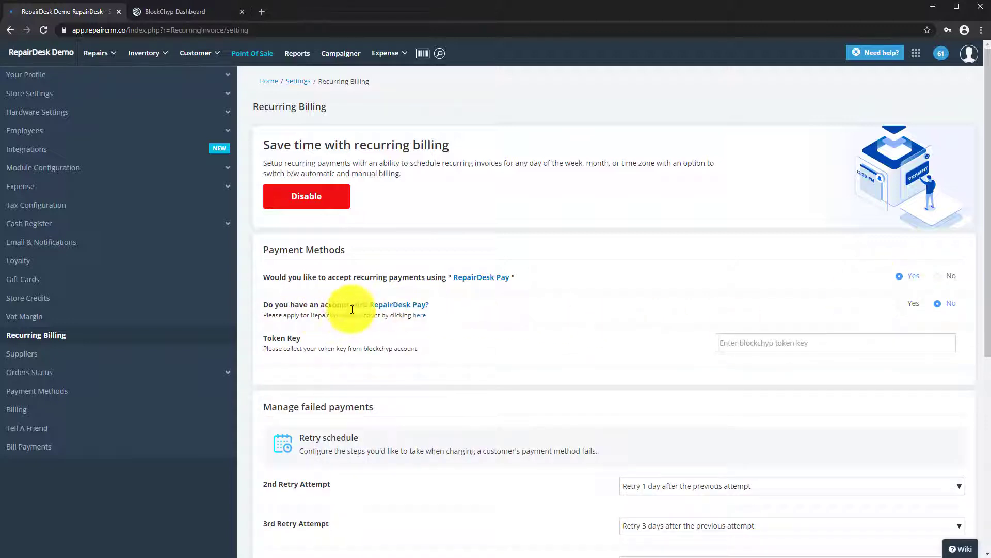
click(420, 317)
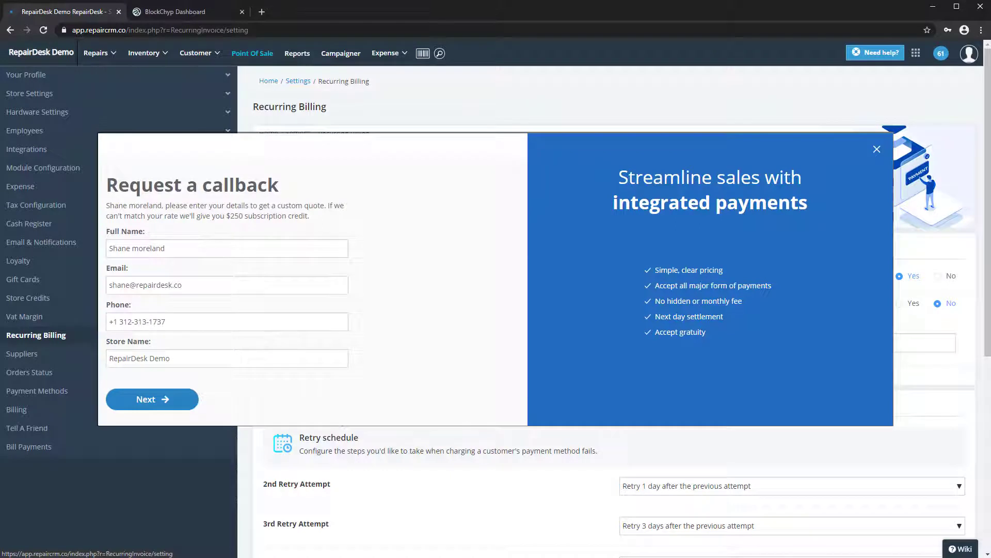
key(Escape)
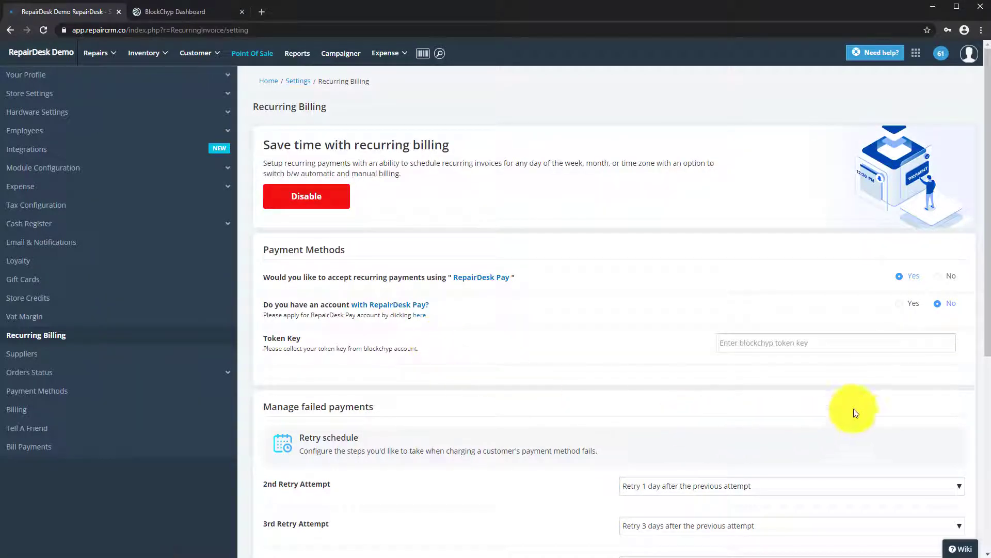
click(903, 307)
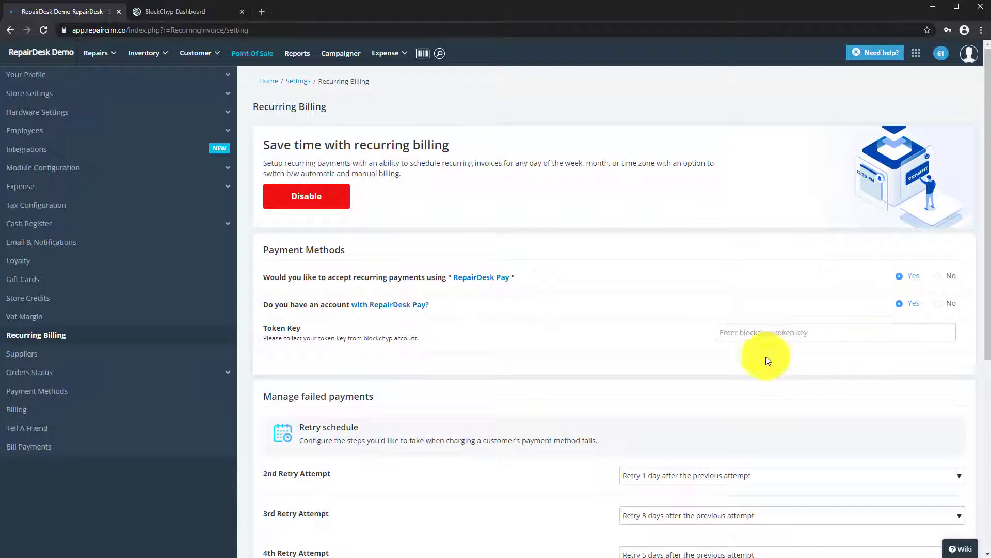
click(807, 332)
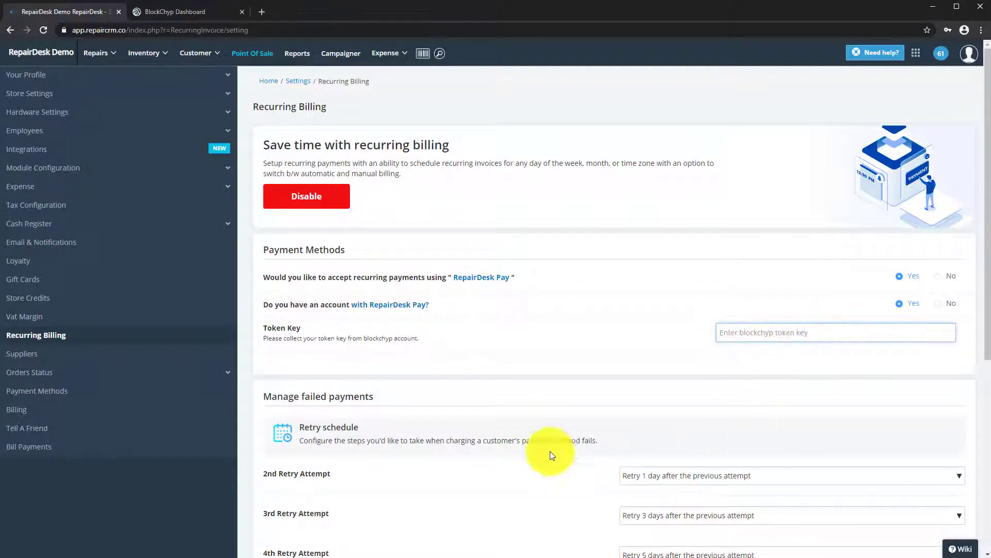
Copy the live tokenizing key from BlockChyp Dashboard's API Credentials, then return to RepairDesk.
click(191, 11)
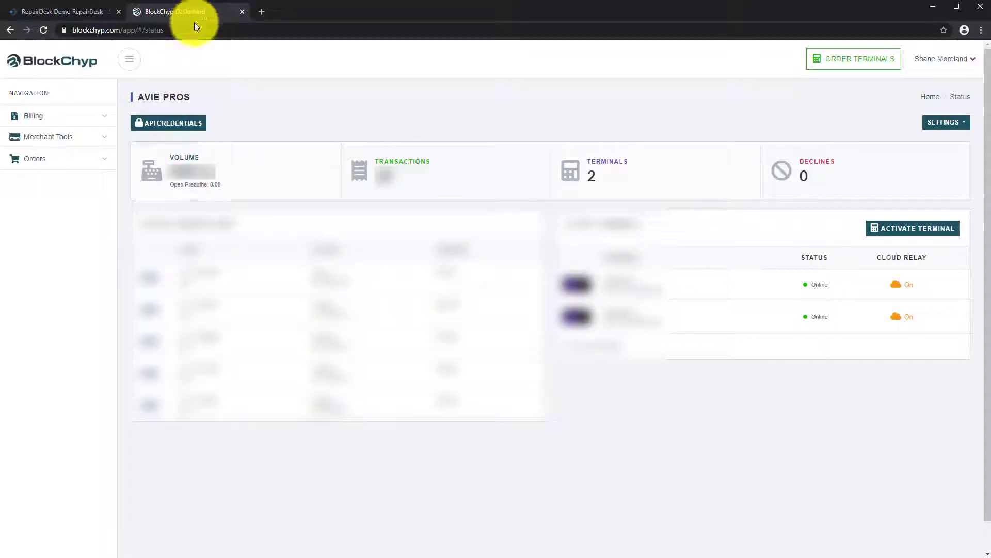
click(175, 123)
click(194, 128)
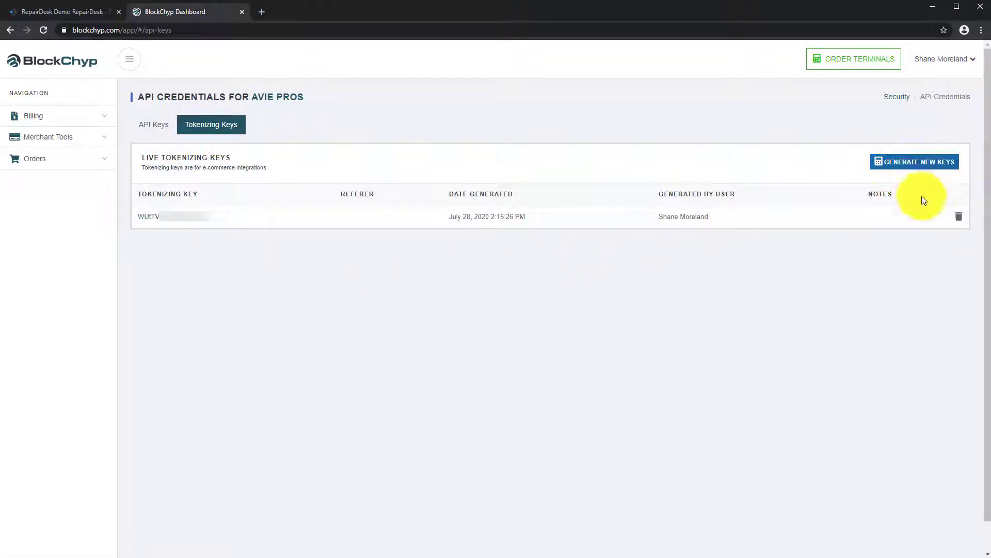
click(191, 222)
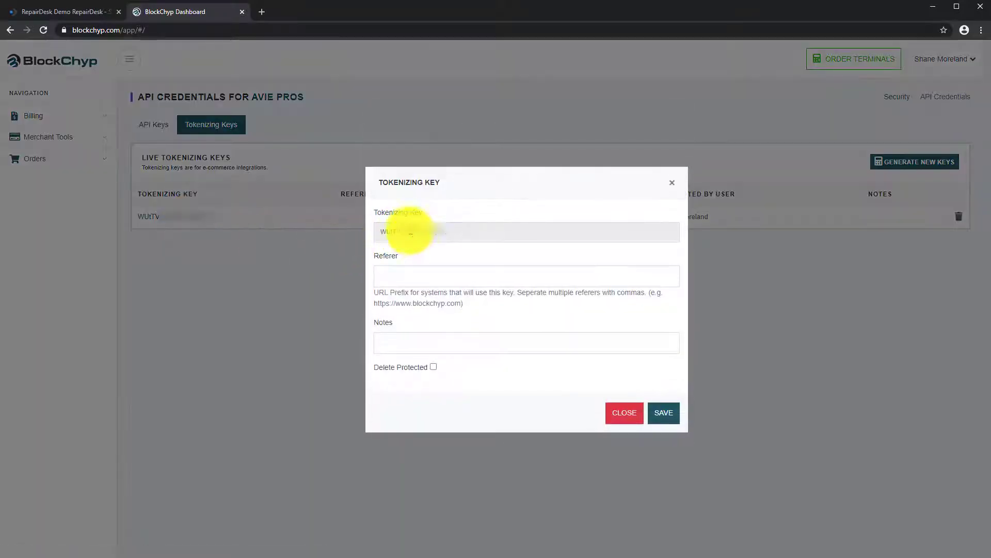
double_click(412, 232)
right_click(412, 235)
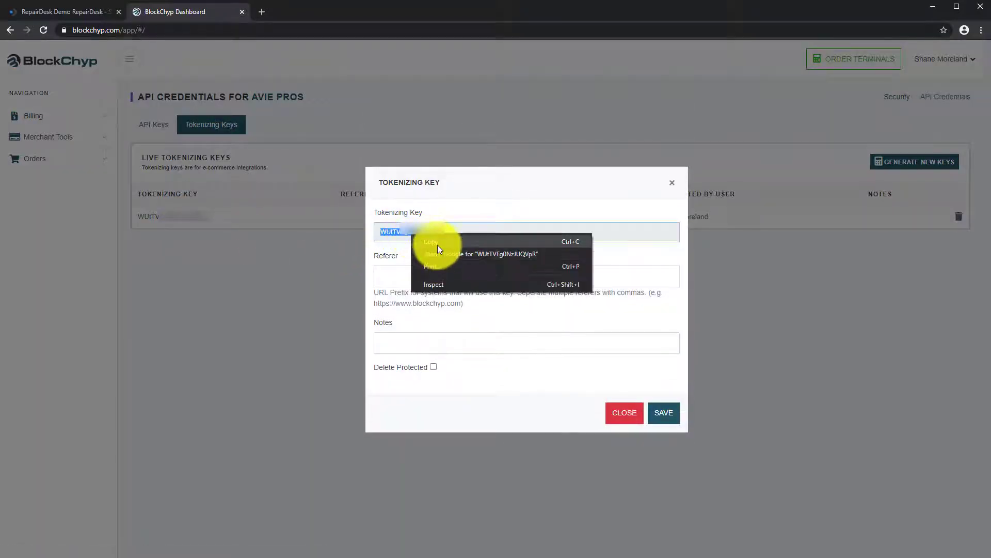
click(438, 245)
click(664, 413)
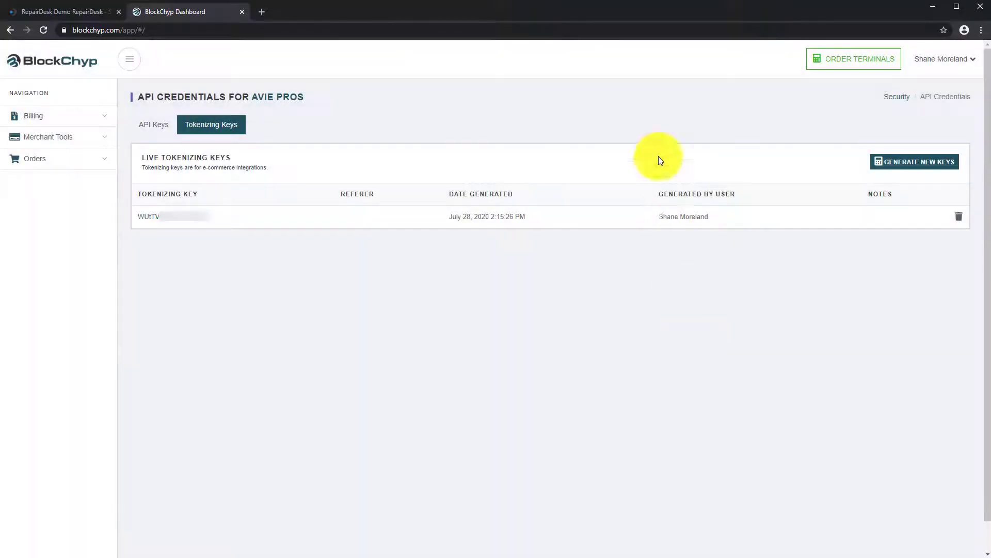
click(74, 15)
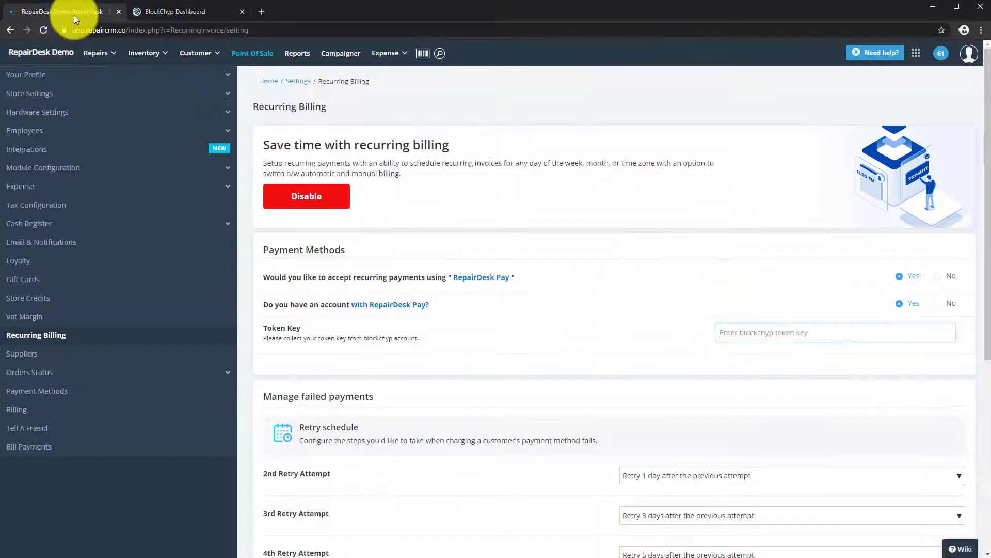
Paste the copied tokenizing key into the Token Key field.
right_click(741, 332)
click(773, 409)
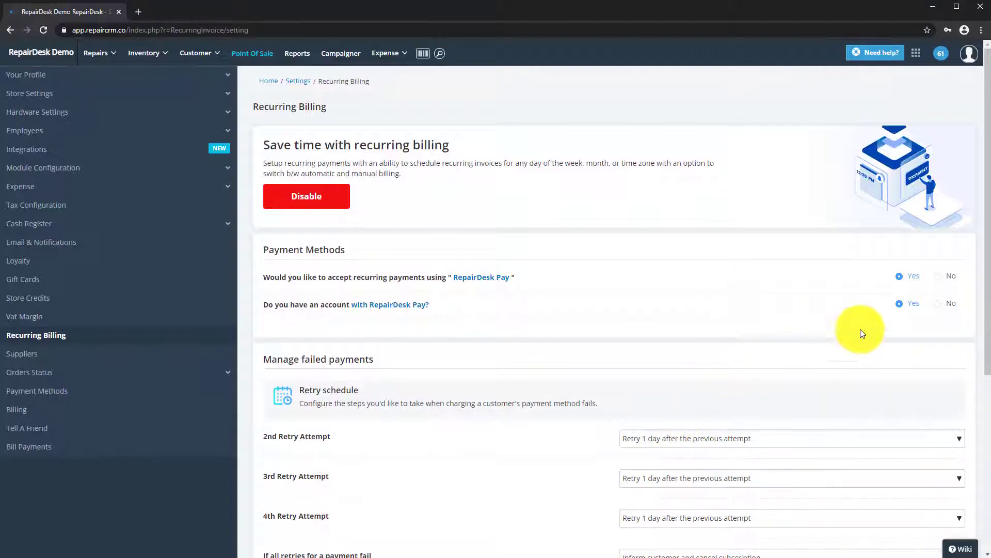
scroll(506, 452, down, 3)
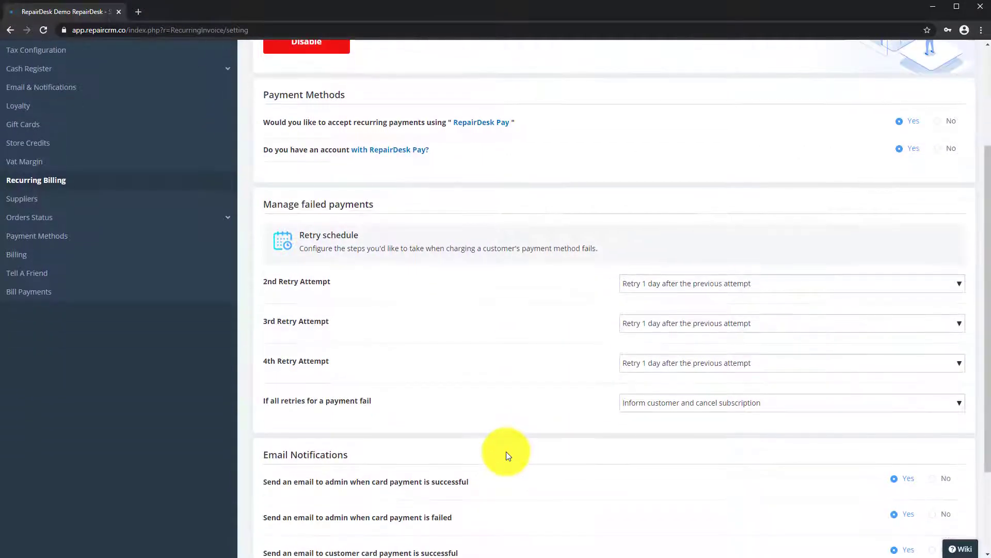
scroll(506, 451, down, 1)
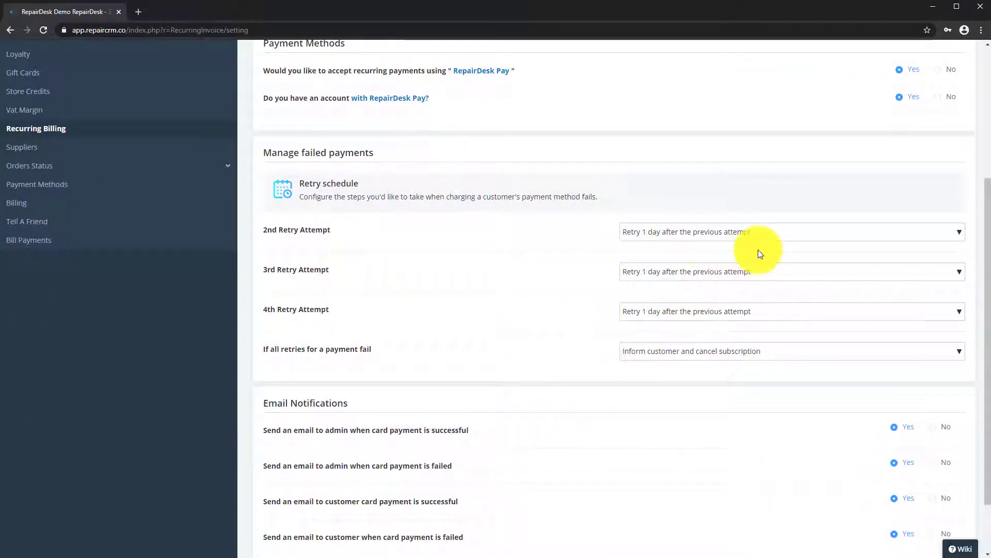
Set retries after 1, 3 and 5 days, then inform customer and cancel, and save.
click(759, 271)
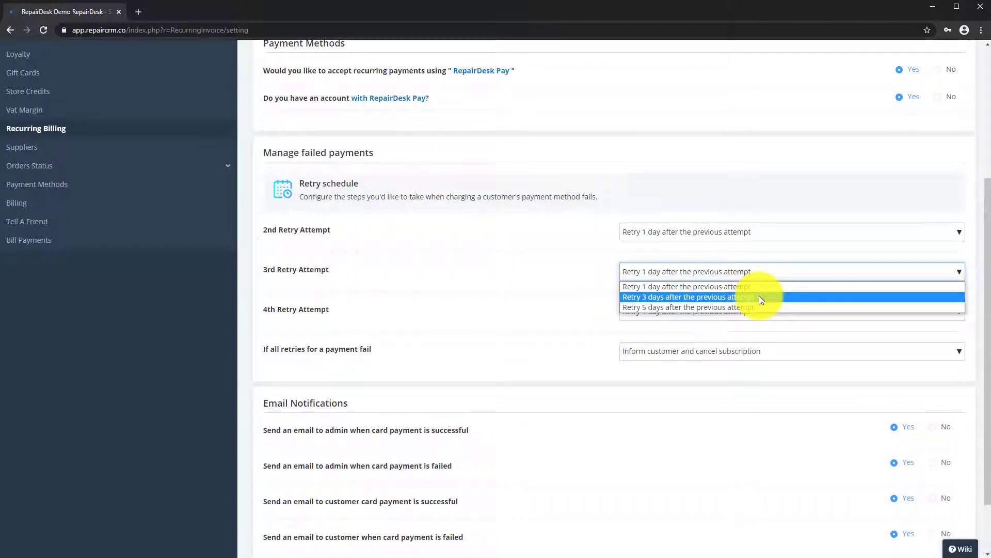
click(759, 296)
click(742, 312)
click(738, 347)
click(737, 351)
click(725, 366)
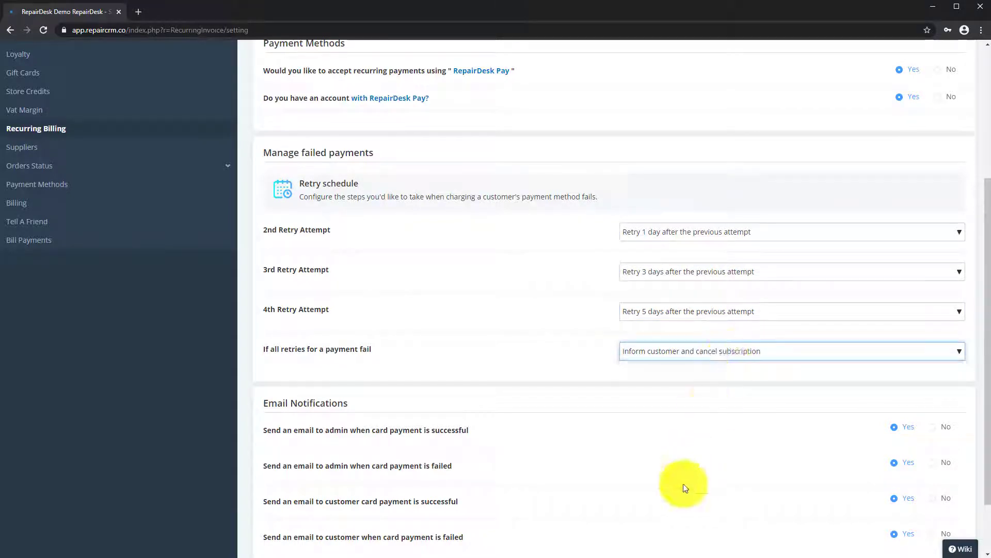
scroll(685, 489, down, 3)
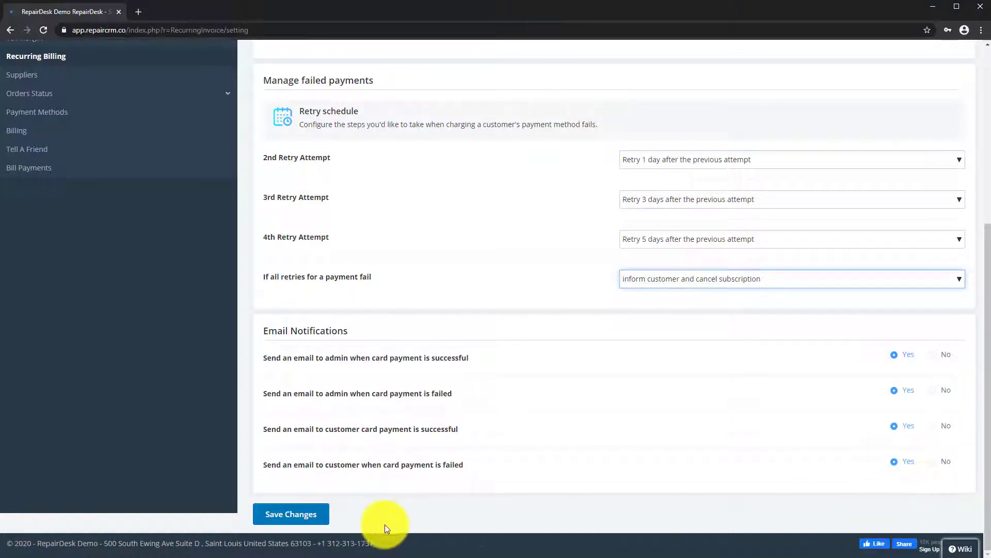
click(292, 514)
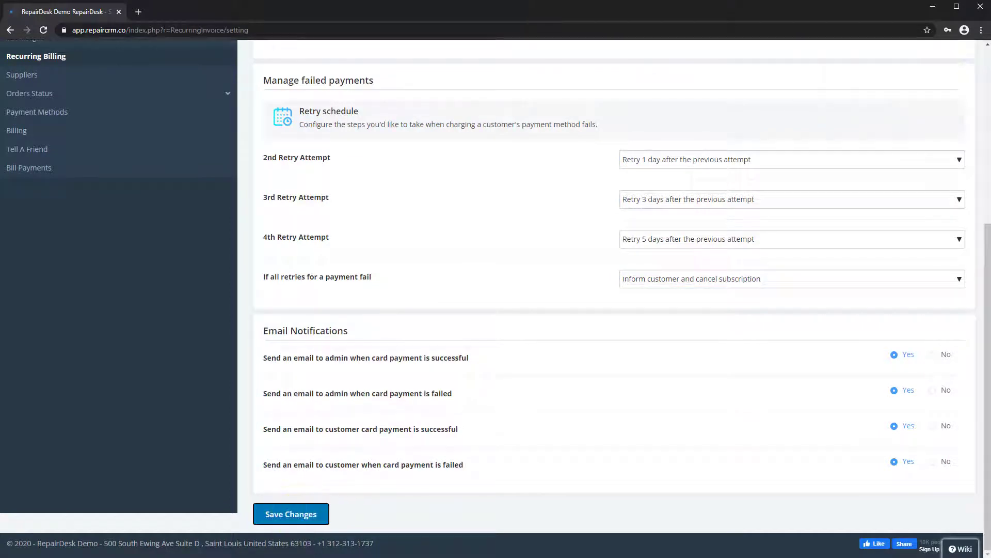
Open the Manage Subscriptions list under Repairs > Manage Recurring Billing.
scroll(267, 261, up, 5)
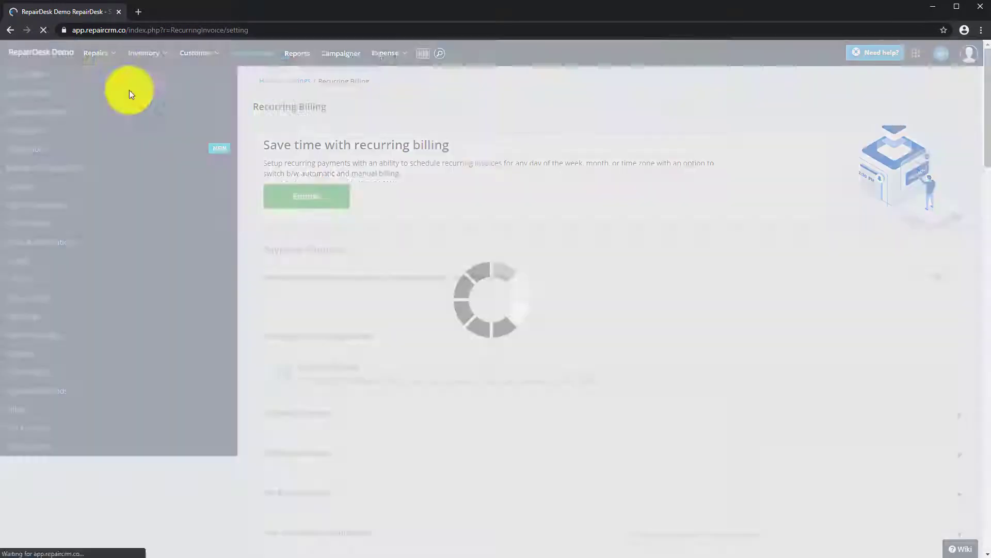
mouse_move(101, 62)
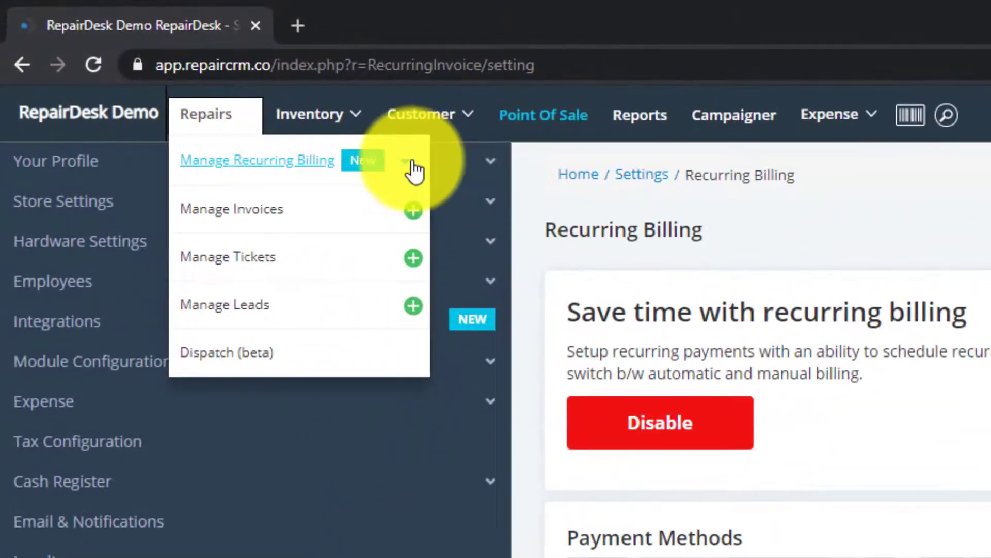
click(412, 170)
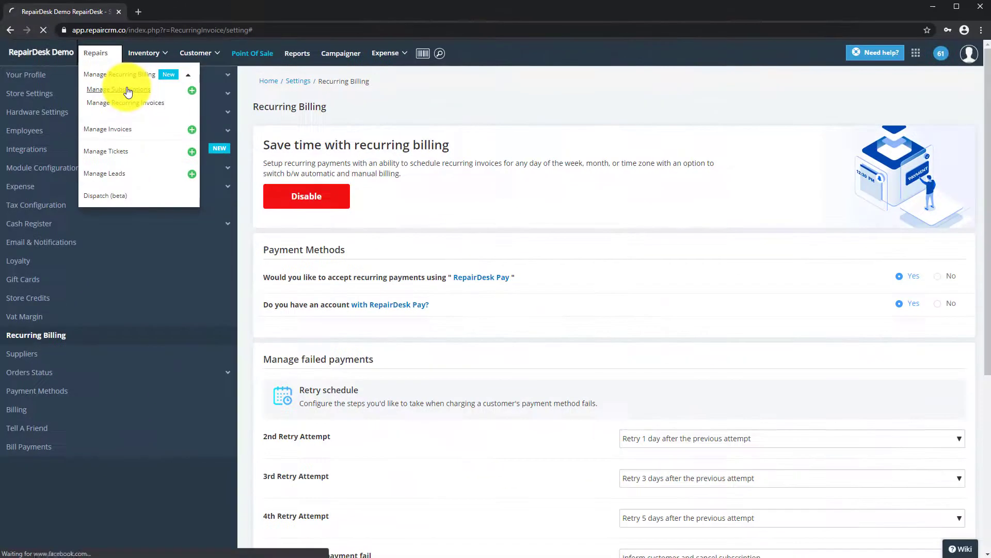
click(175, 125)
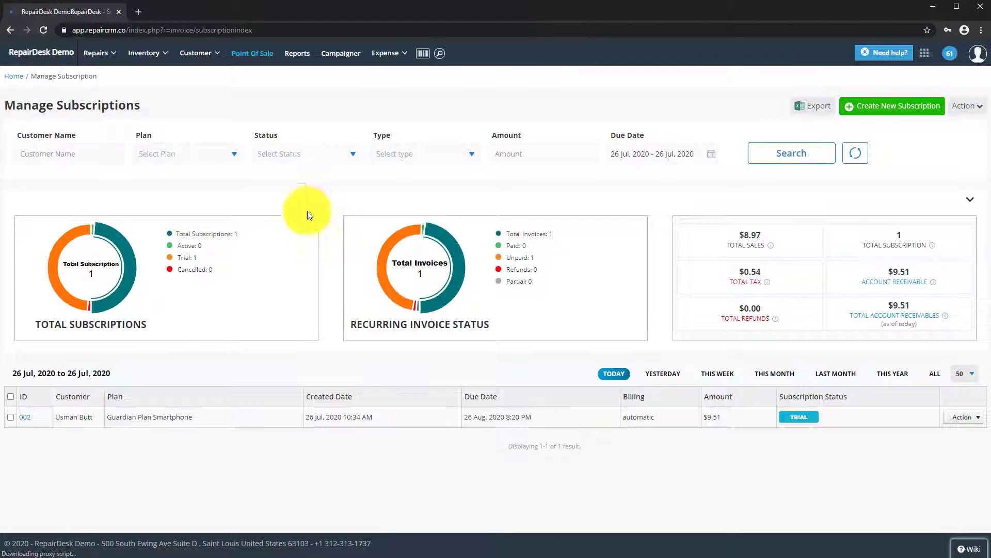
Open Manage Recurring Invoices, showing one unpaid $9.51 Guardian Plan Smartphone invoice.
mouse_move(144, 78)
click(188, 75)
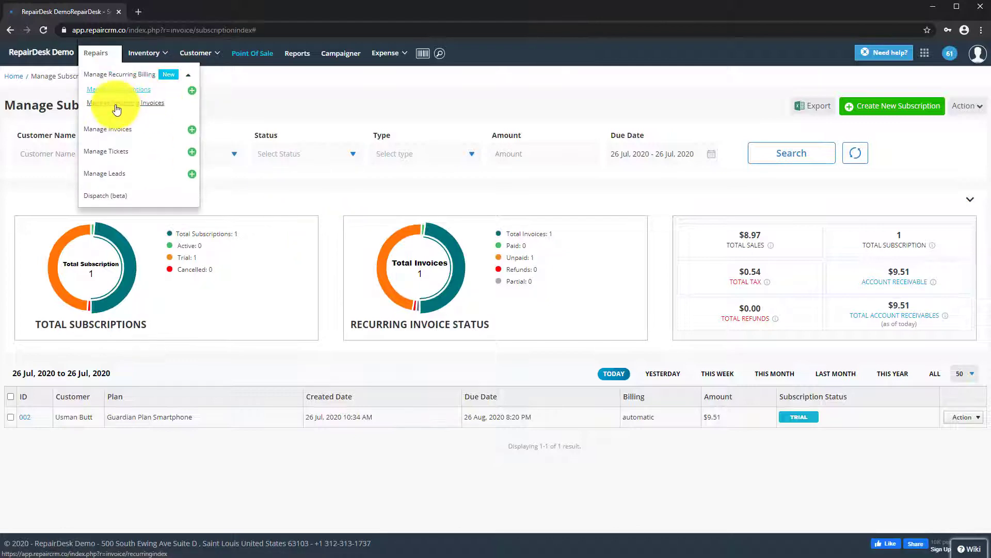
click(149, 100)
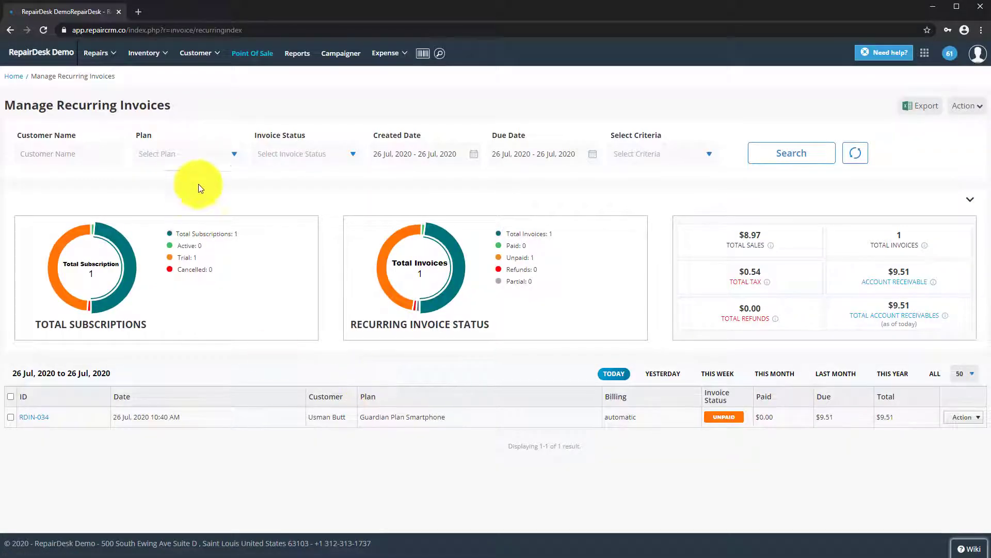
mouse_move(121, 78)
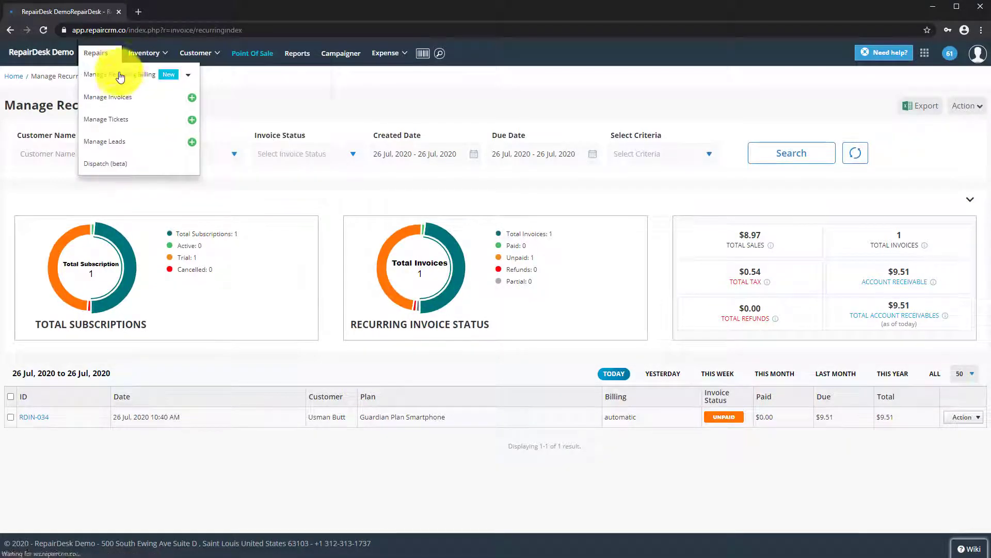
click(188, 75)
Create Subscription 003 and assign an existing customer found by name search.
click(133, 98)
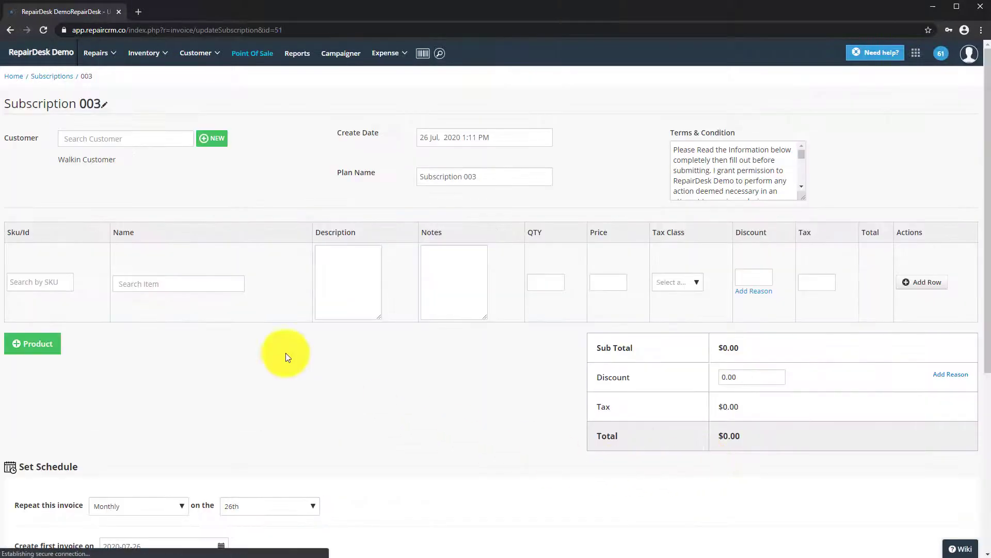
click(116, 144)
text(usman)
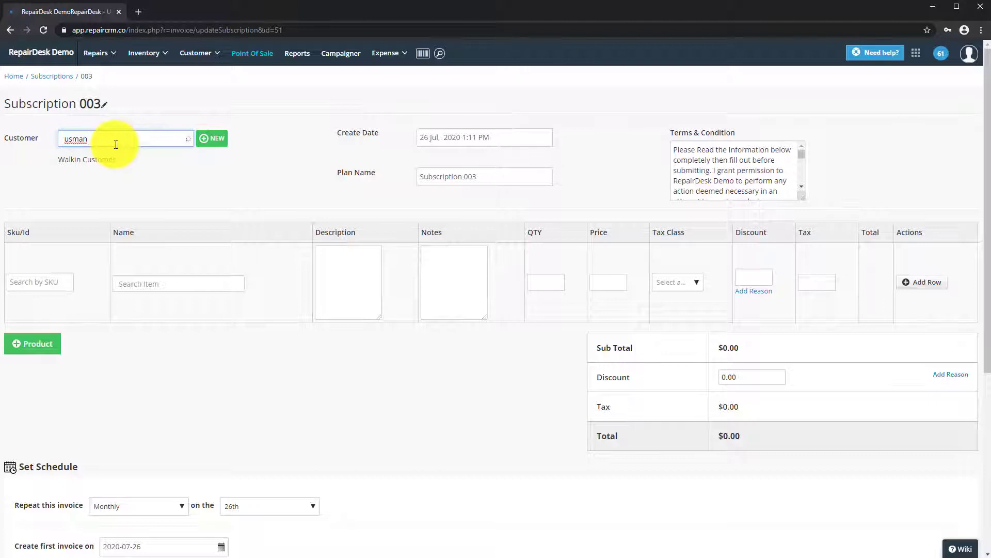
click(110, 179)
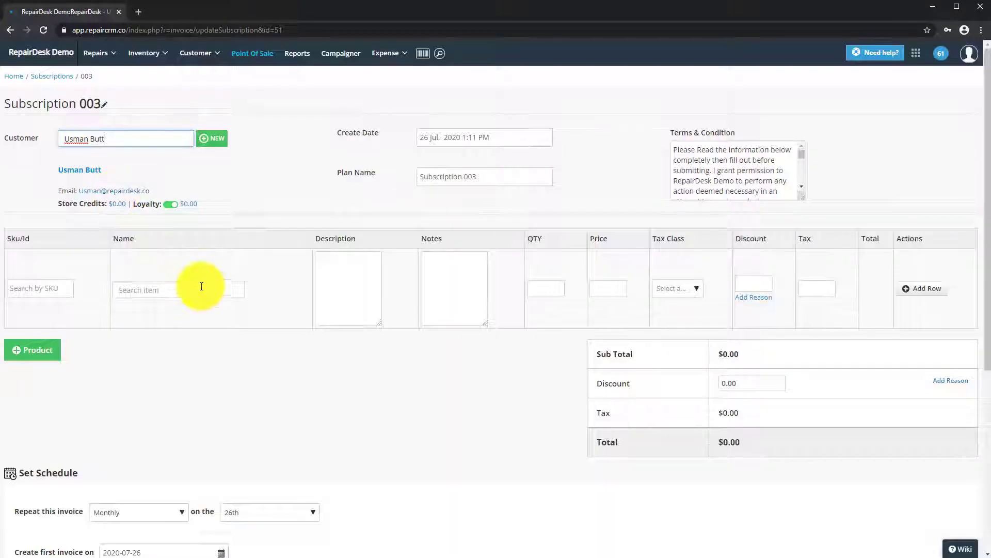
Add a Guardian Protection Plan Smartphone line, qty 1 at $8.97, totalling $9.51.
click(207, 290)
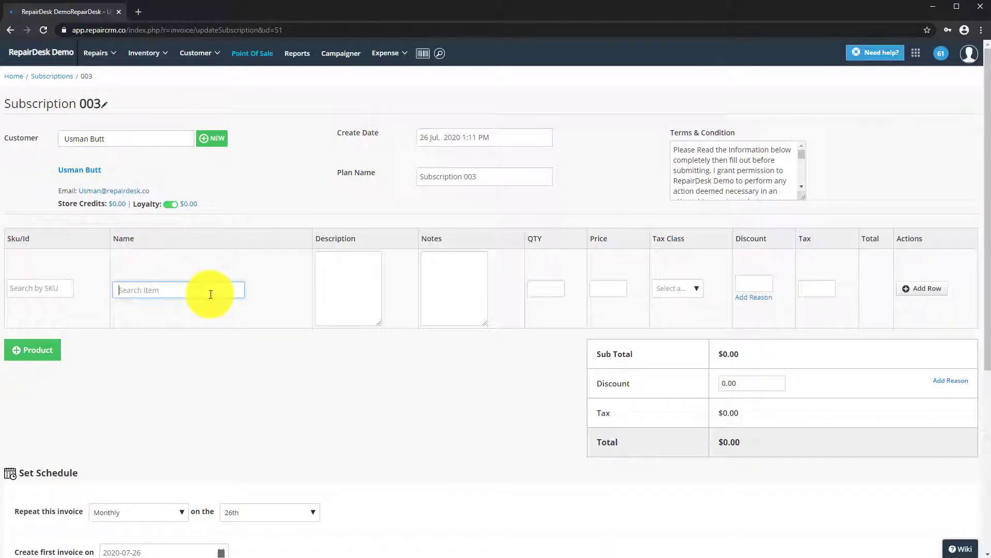
text(Gua)
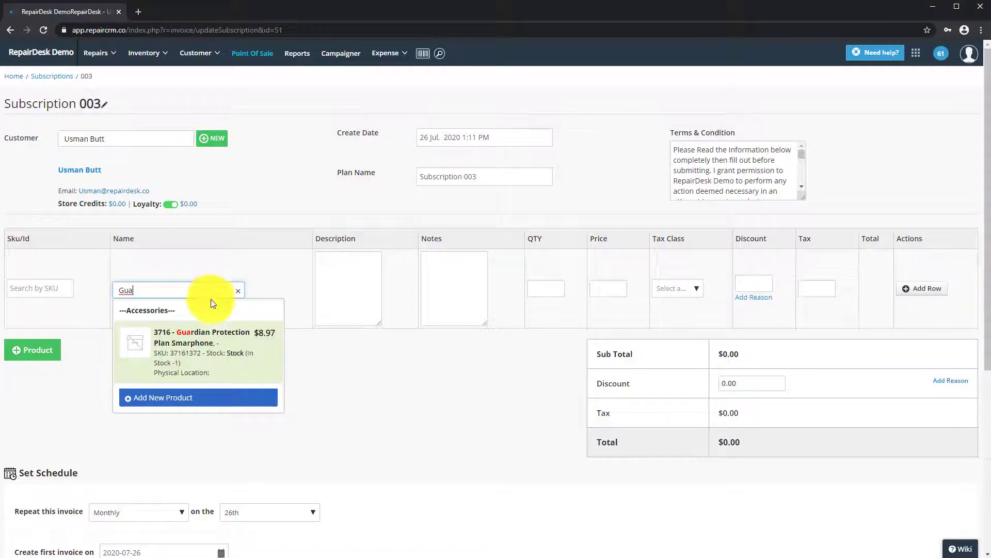
click(215, 333)
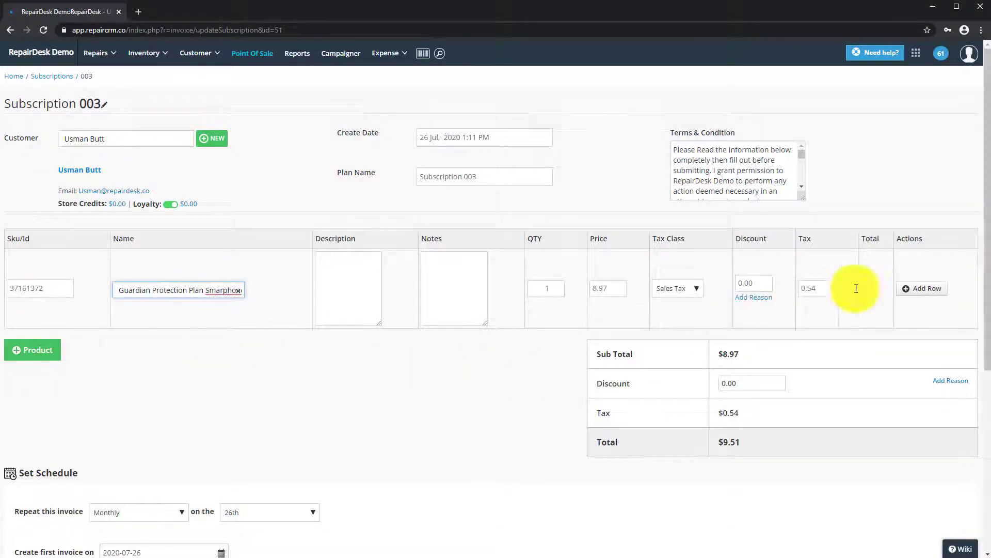
click(910, 289)
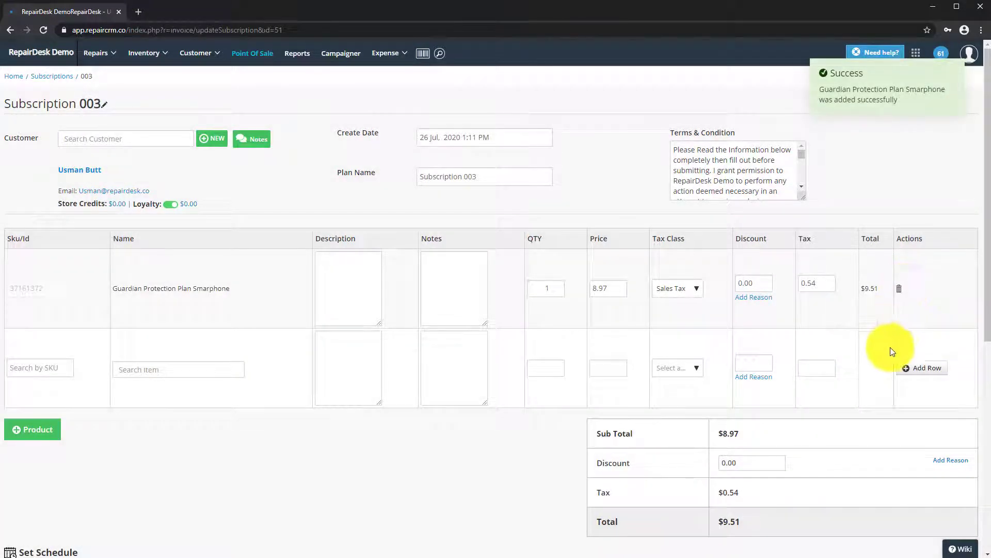
Keep the schedule repeating monthly on the 26th, with first invoice date 2020-07-26.
scroll(584, 429, down, 5)
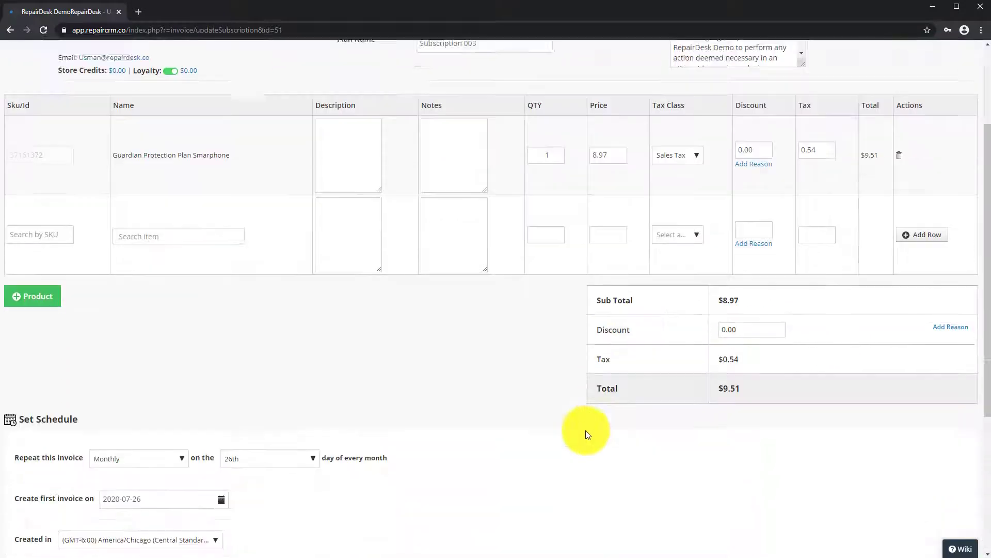
click(163, 285)
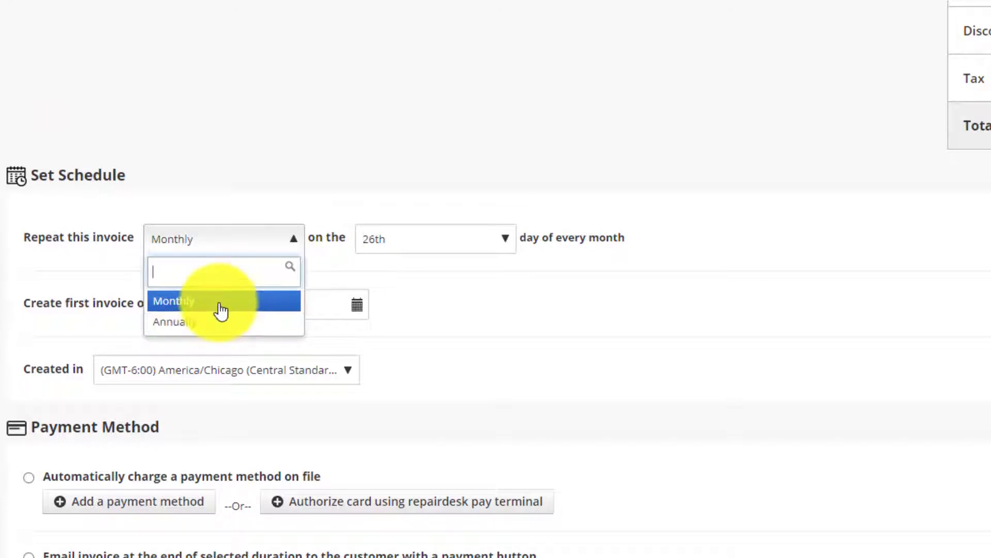
click(221, 310)
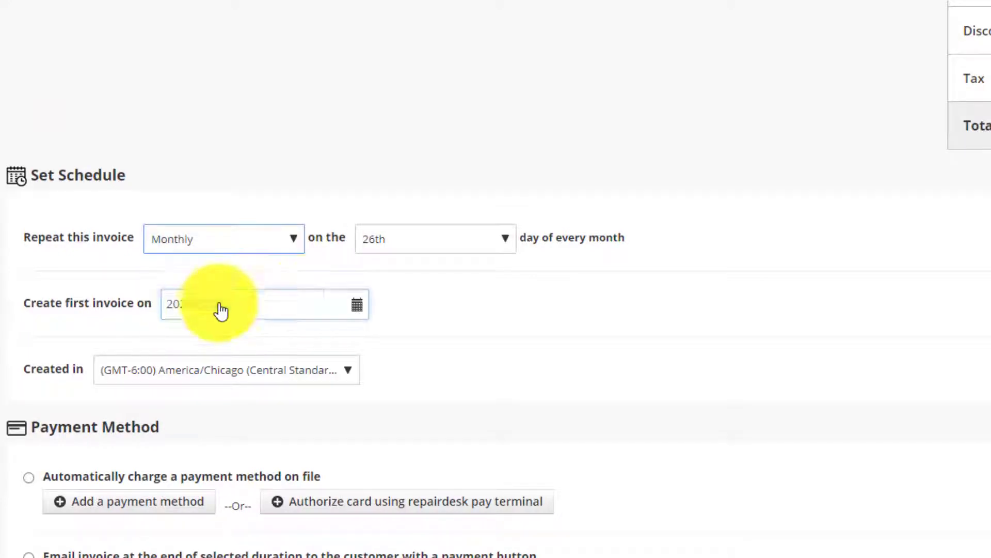
click(488, 283)
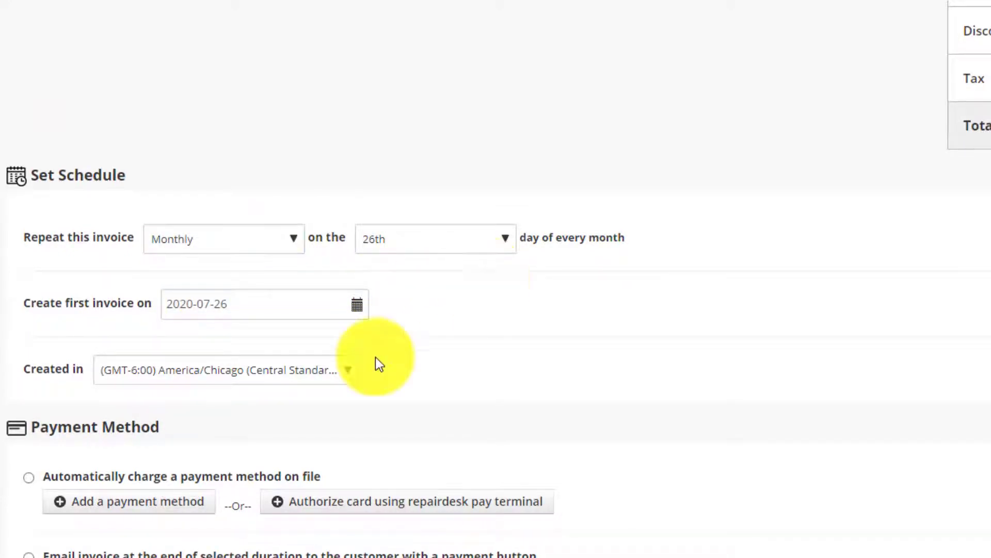
click(510, 247)
click(511, 249)
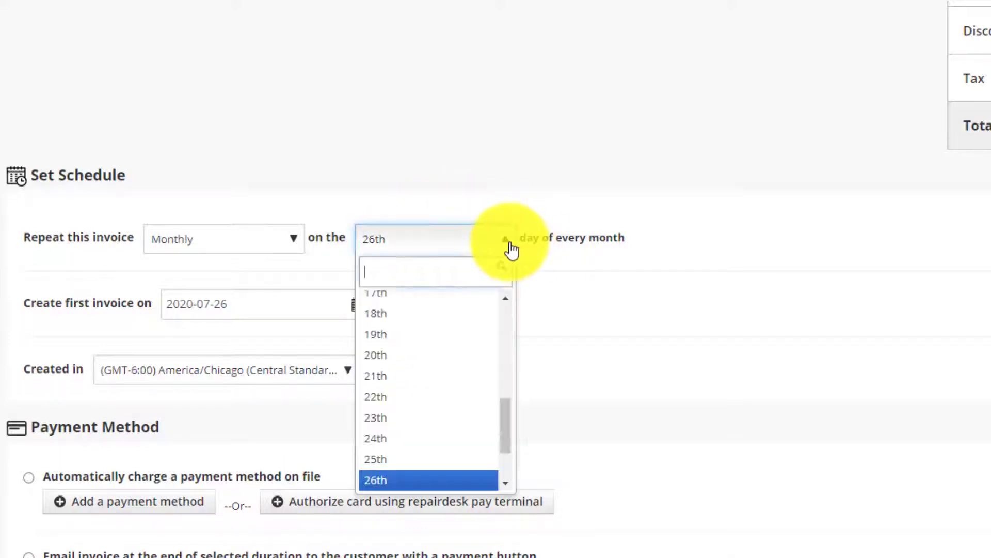
click(511, 249)
click(349, 318)
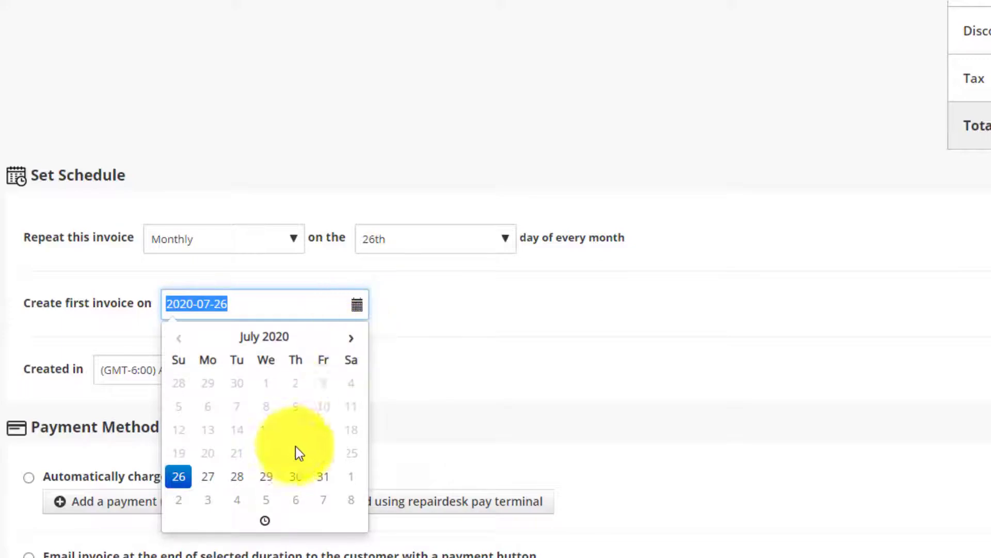
click(397, 356)
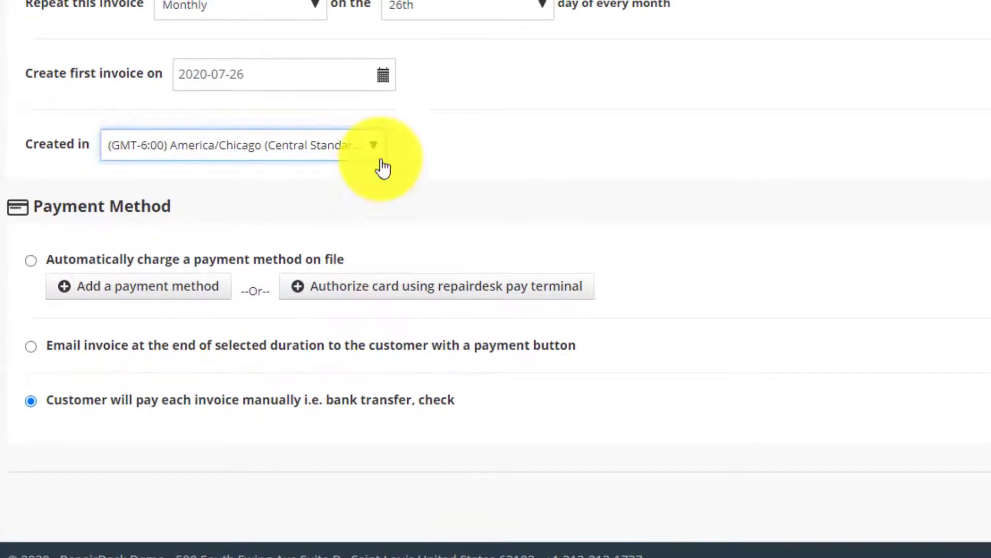
Choose auto-charge of a payment method on file, check the add-card options, and start the subscription.
click(30, 260)
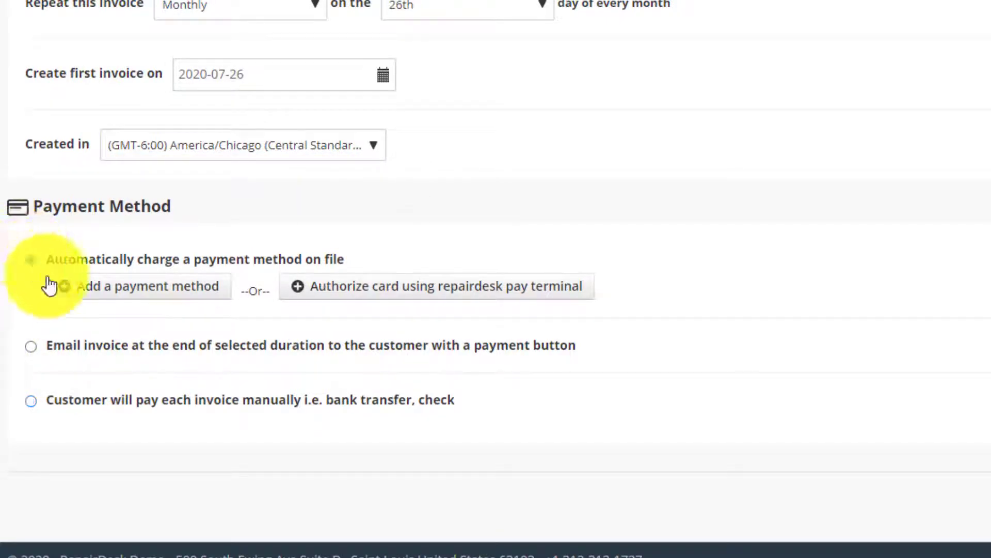
click(114, 292)
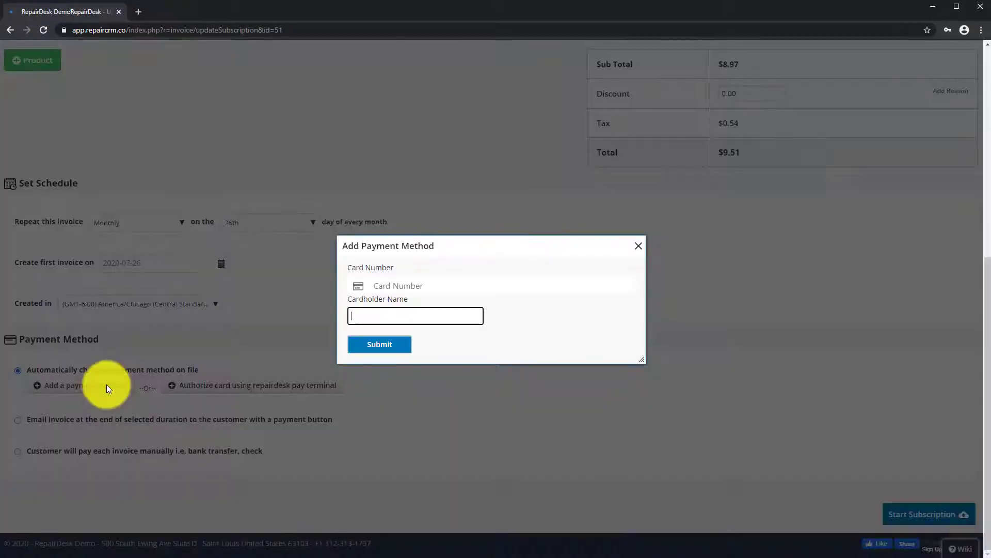
click(639, 247)
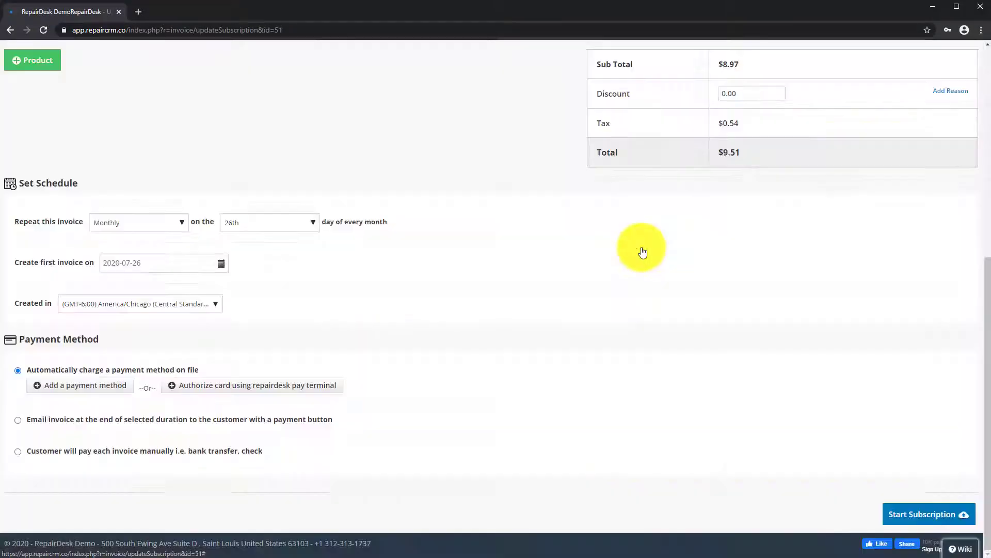
click(304, 387)
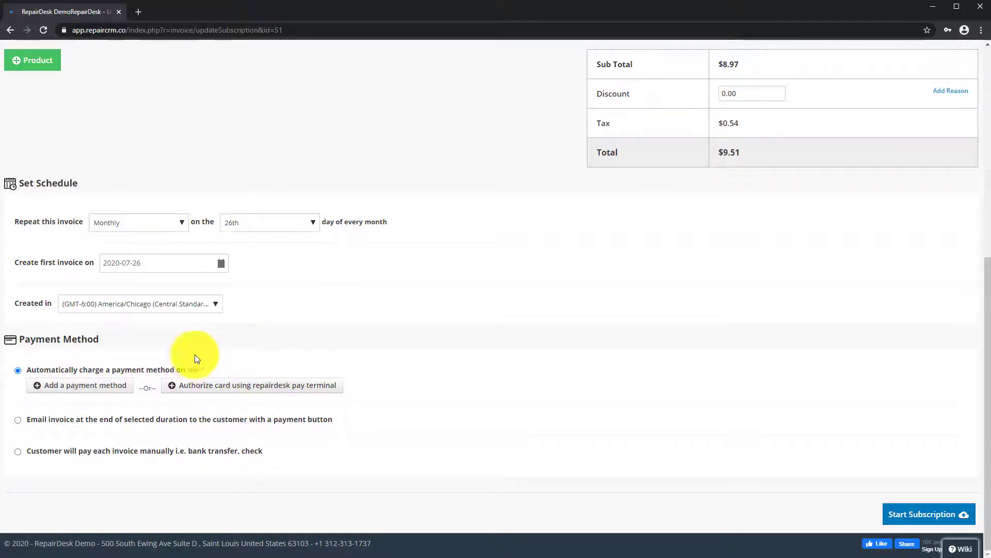
click(79, 386)
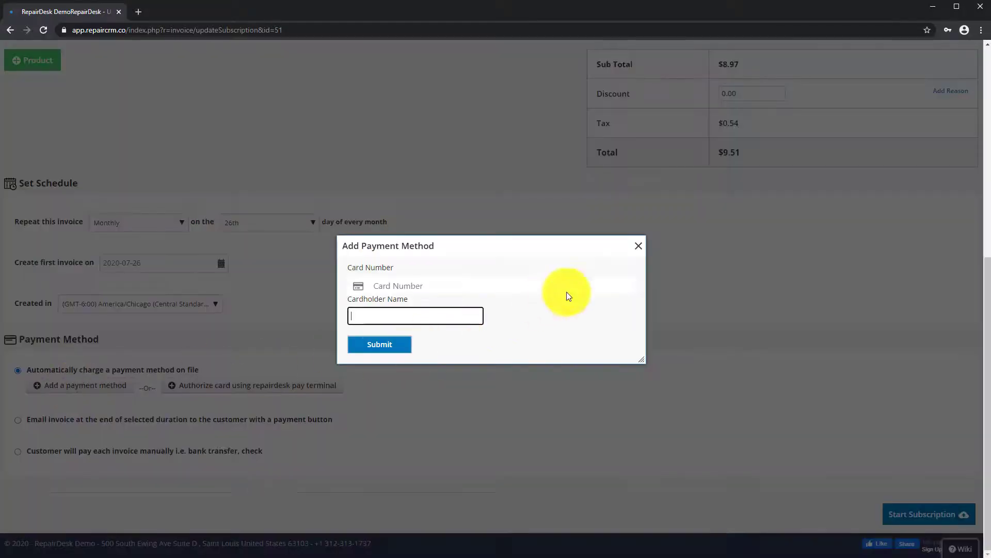
click(638, 247)
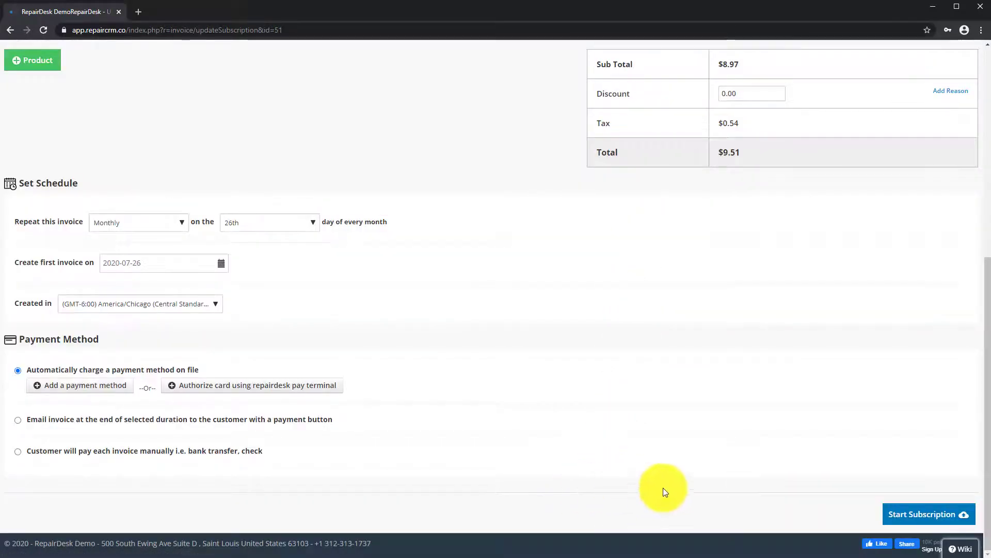
click(893, 515)
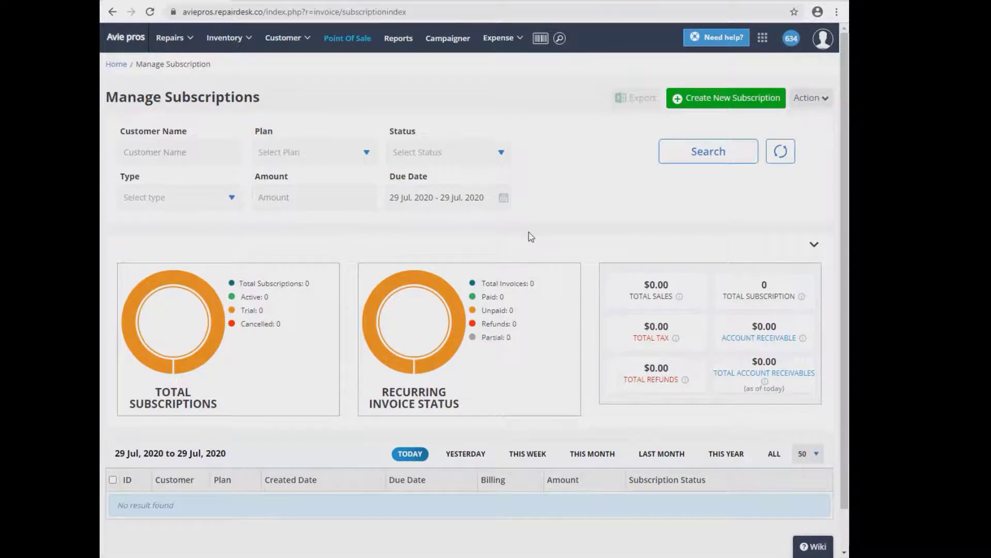
Create Subscription 013 and assign the test customer.
click(754, 99)
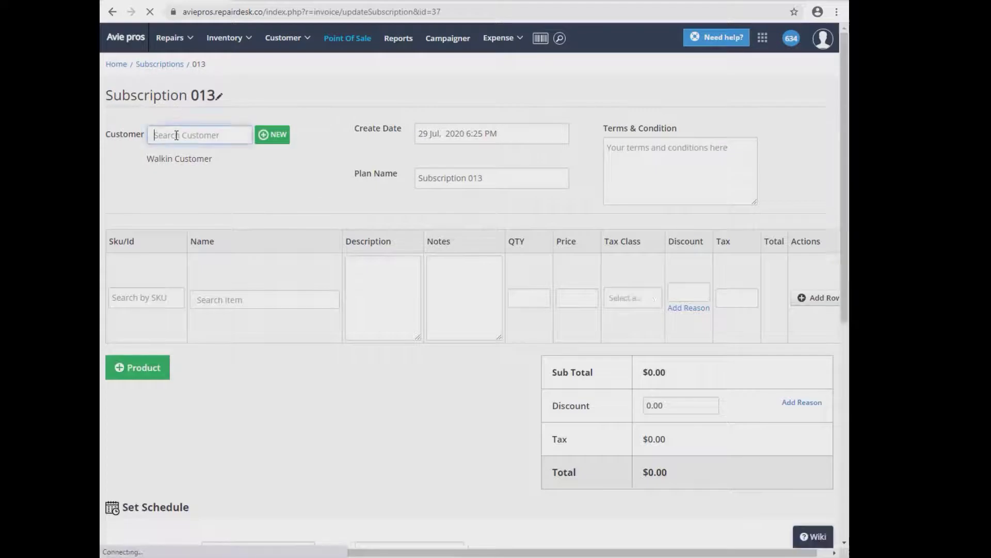
click(176, 135)
text(test)
click(247, 250)
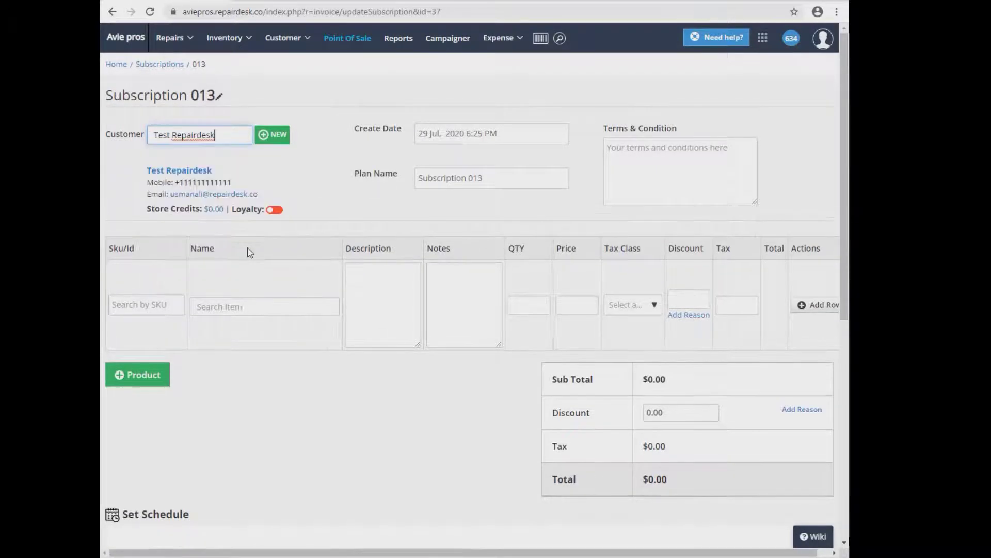
Add an EmiSoft Antivirus line, qty 1 at $4.97, totalling $5.27.
click(239, 306)
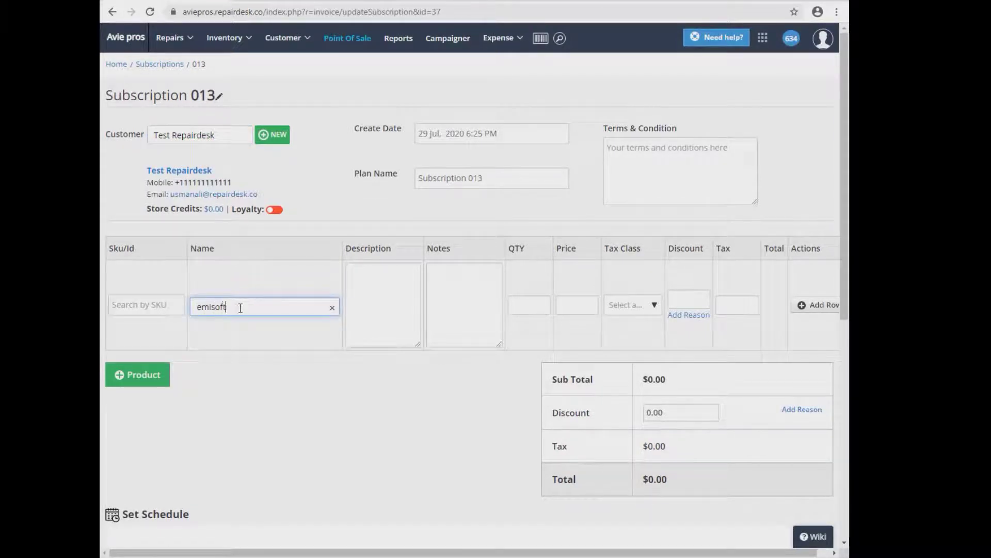
click(268, 376)
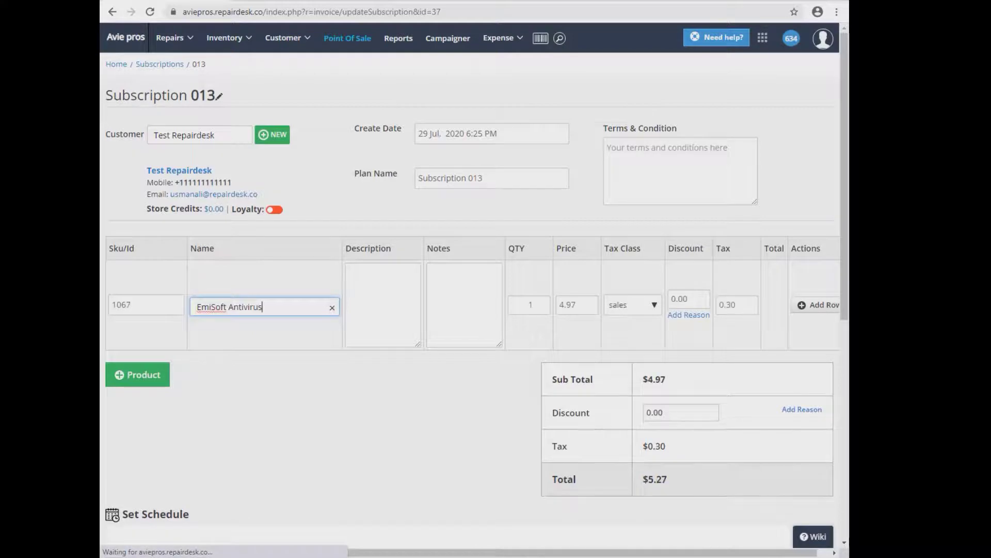
click(832, 312)
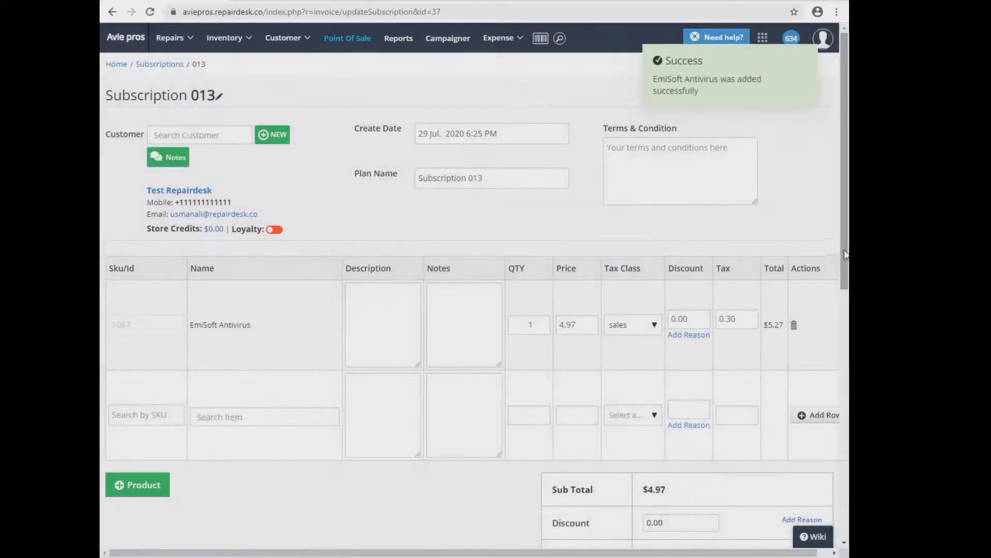
Schedule monthly billing from 2020-08-01 and auto-charge a card authorized on the pay terminal.
drag(846, 256, 840, 472)
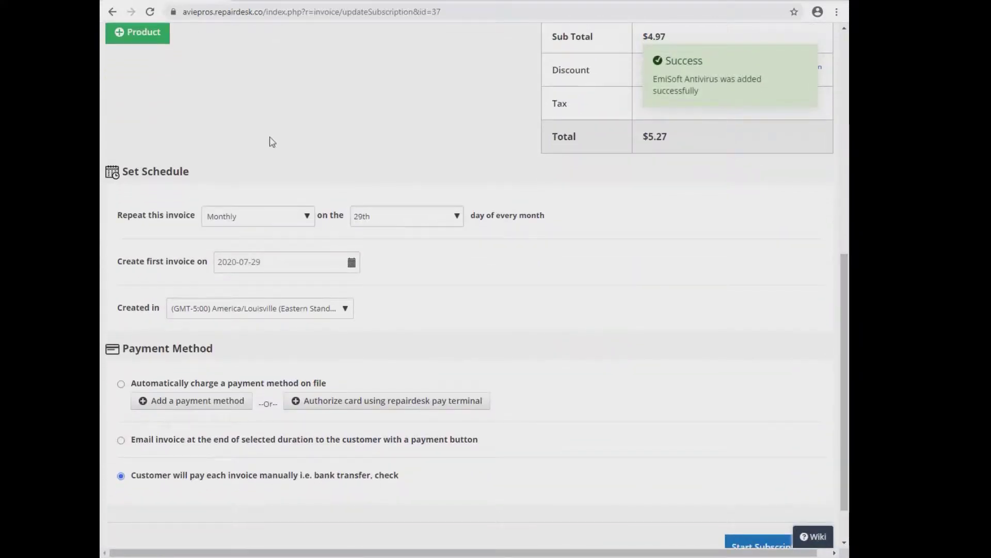
click(453, 216)
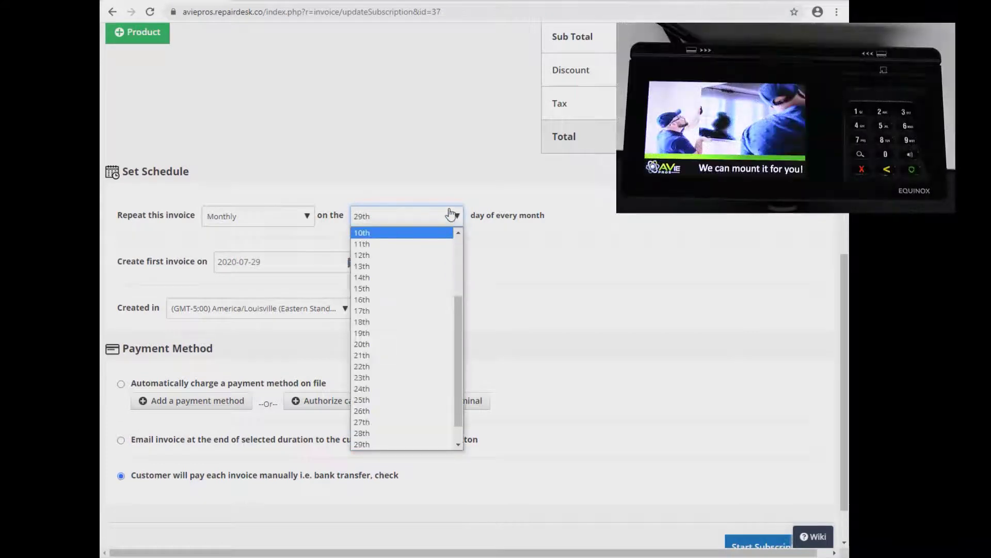
click(451, 214)
click(351, 263)
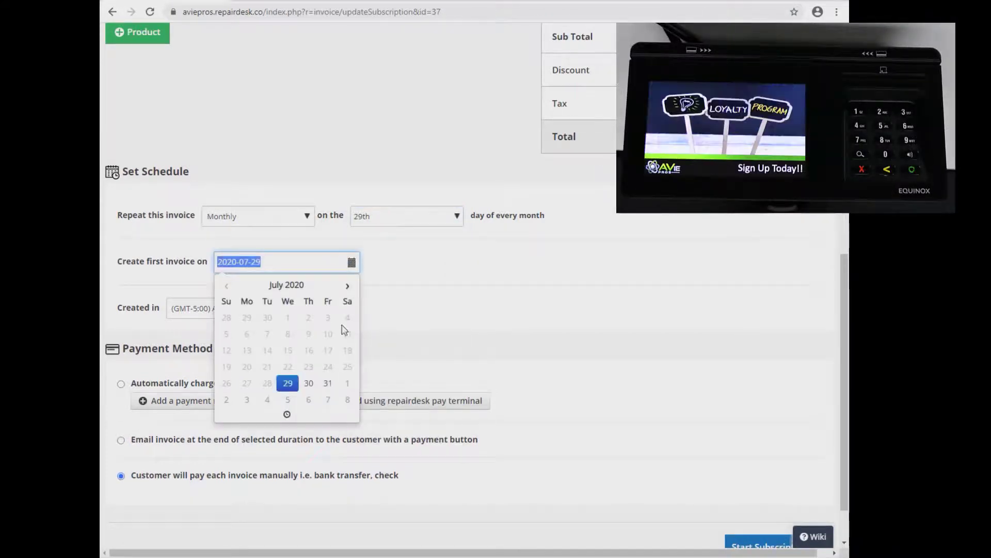
click(353, 388)
click(299, 383)
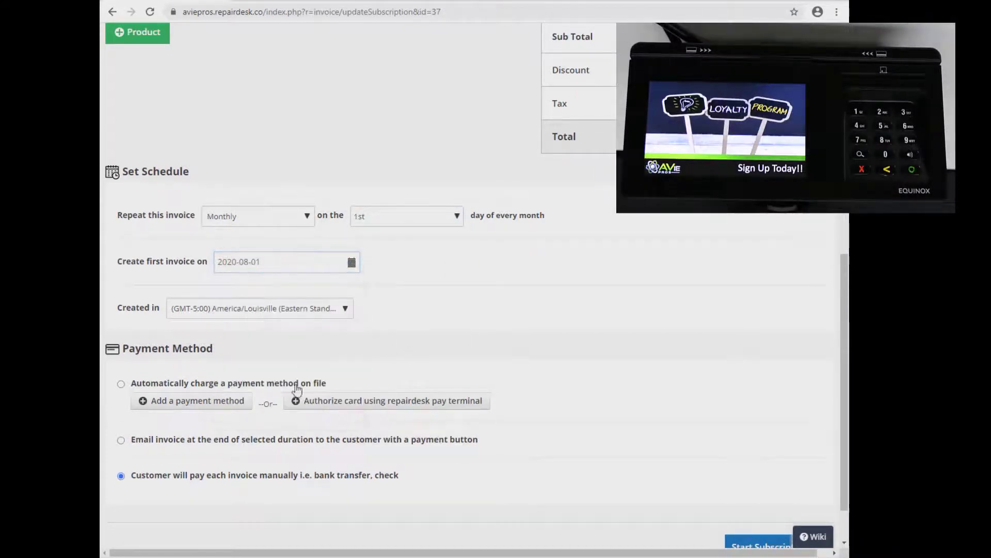
click(122, 385)
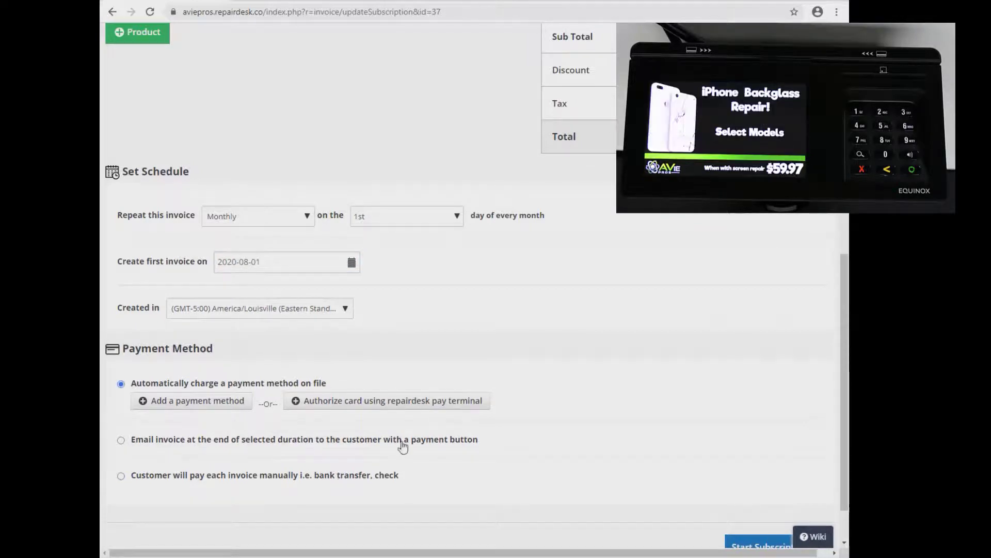
click(398, 405)
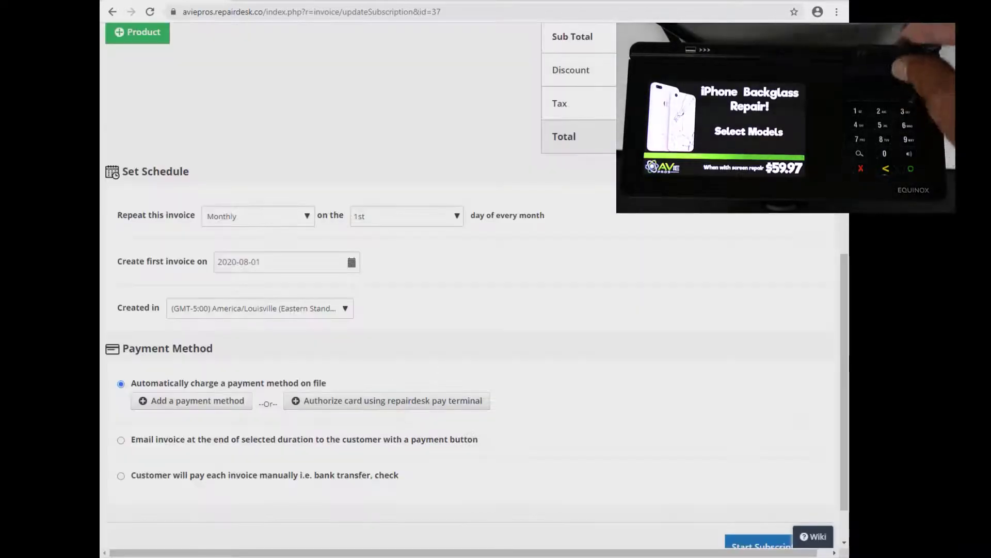
Start Subscription #013 with the access PIN, creating a $5.27 invoice due 01 Aug 2020.
scroll(568, 449, down, 1)
click(733, 491)
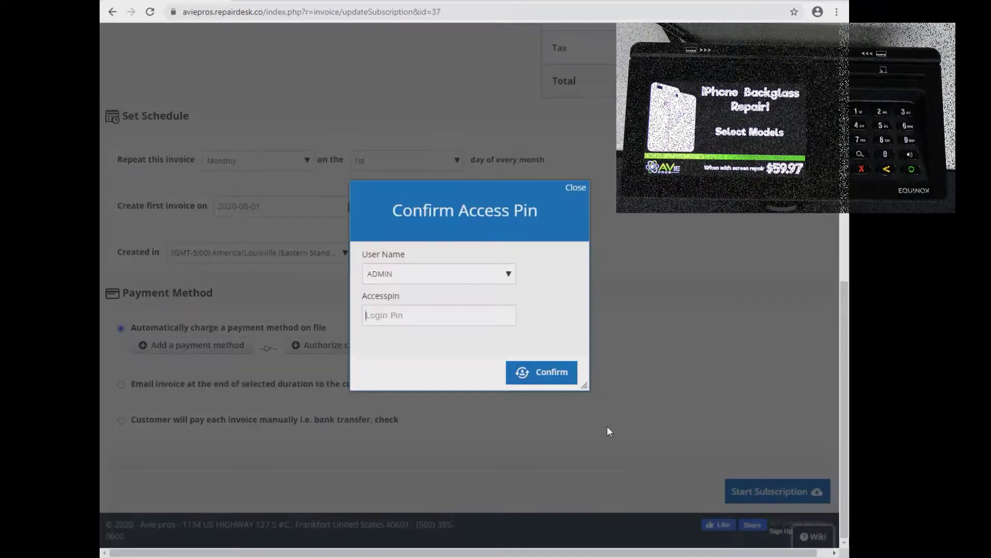
text(••••)
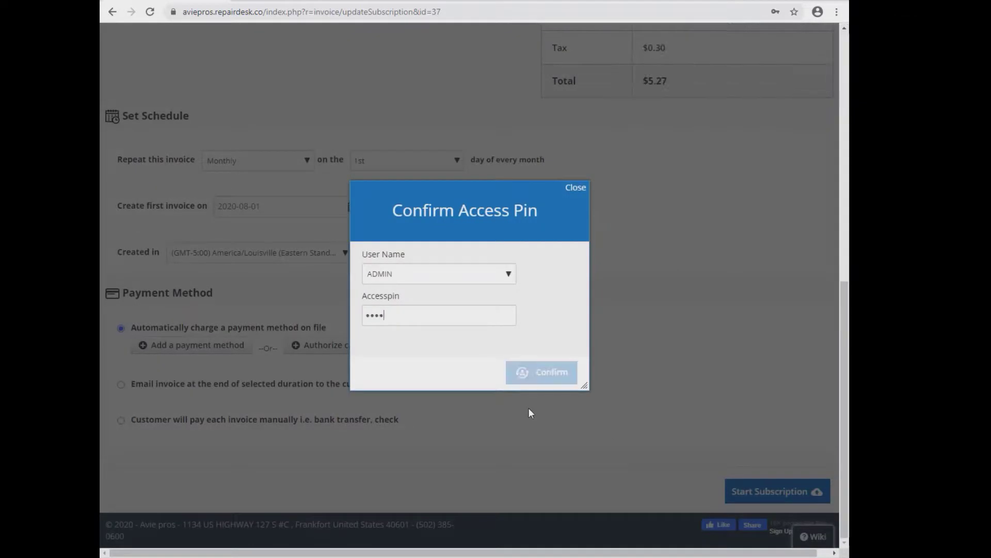
key(Return)
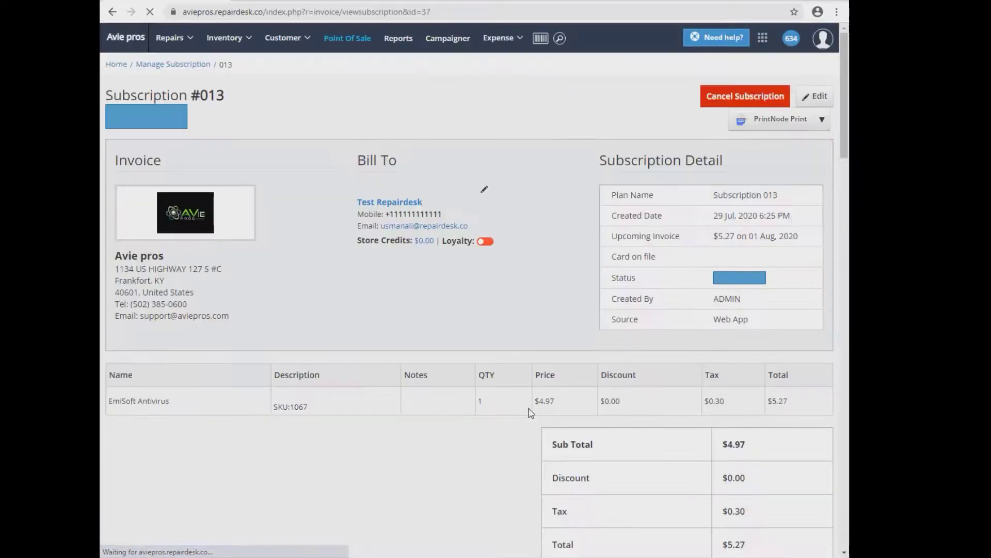